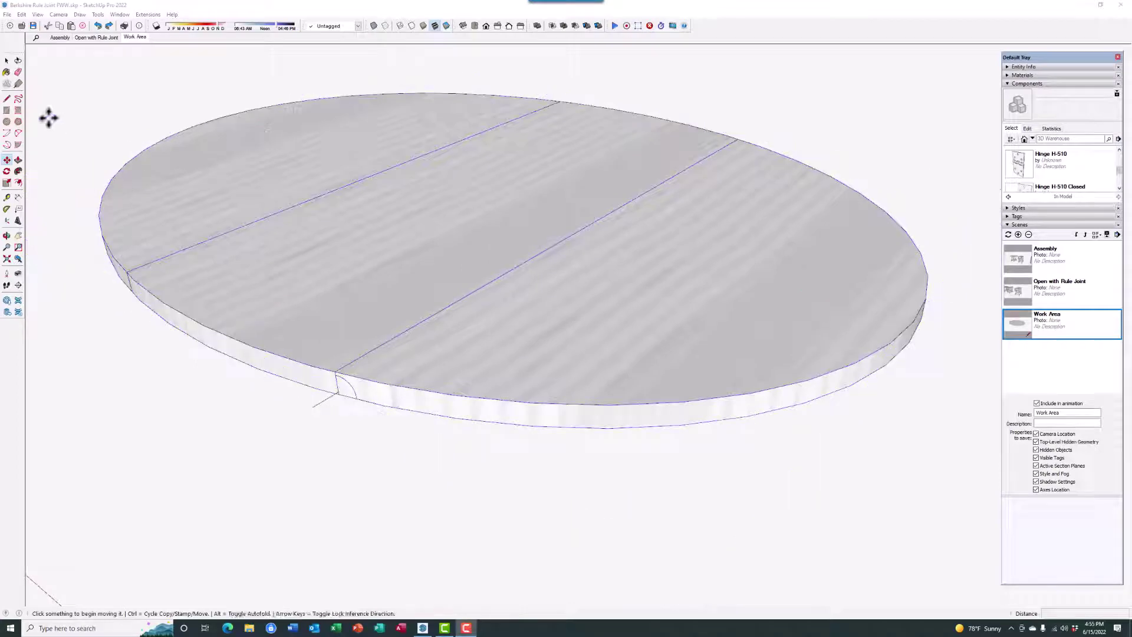
# Step: Open the oval tabletop component for editing and hide its right drop leaf to expose the center board's rounded edge
pyautogui.press('space')
pyautogui.click(582, 325)
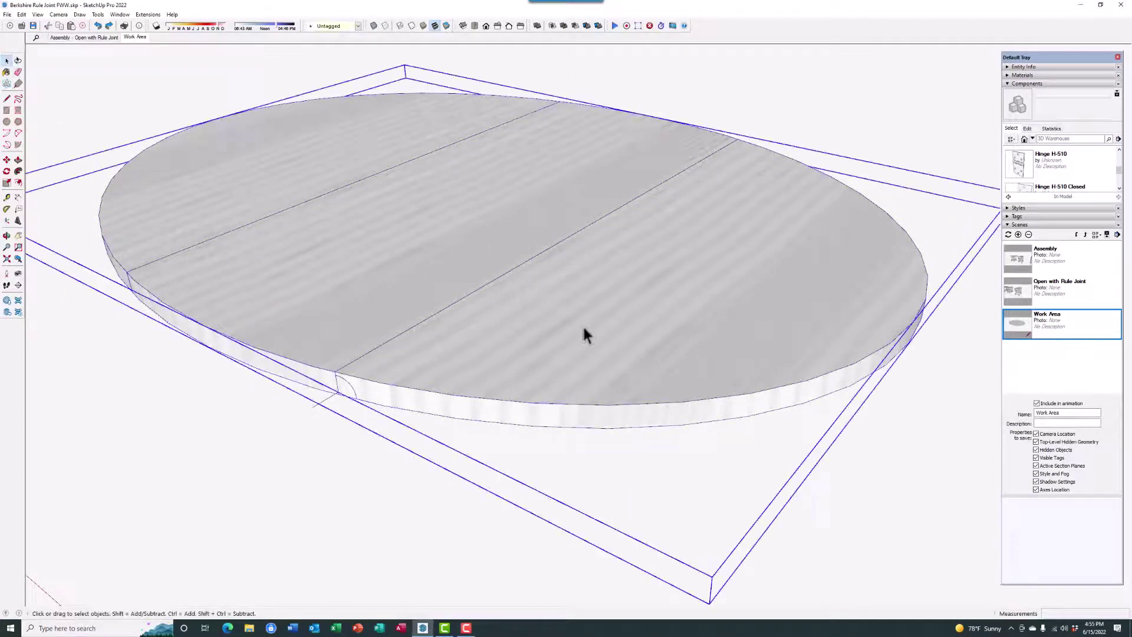
pyautogui.rightClick(583, 325)
pyautogui.click(611, 375)
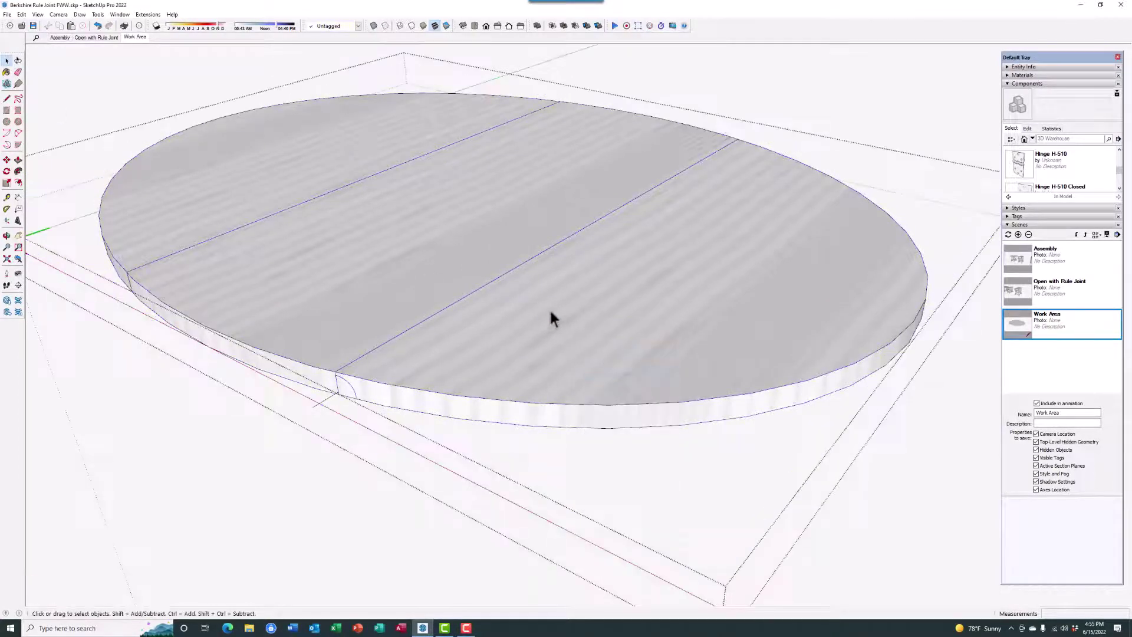
pyautogui.click(551, 318)
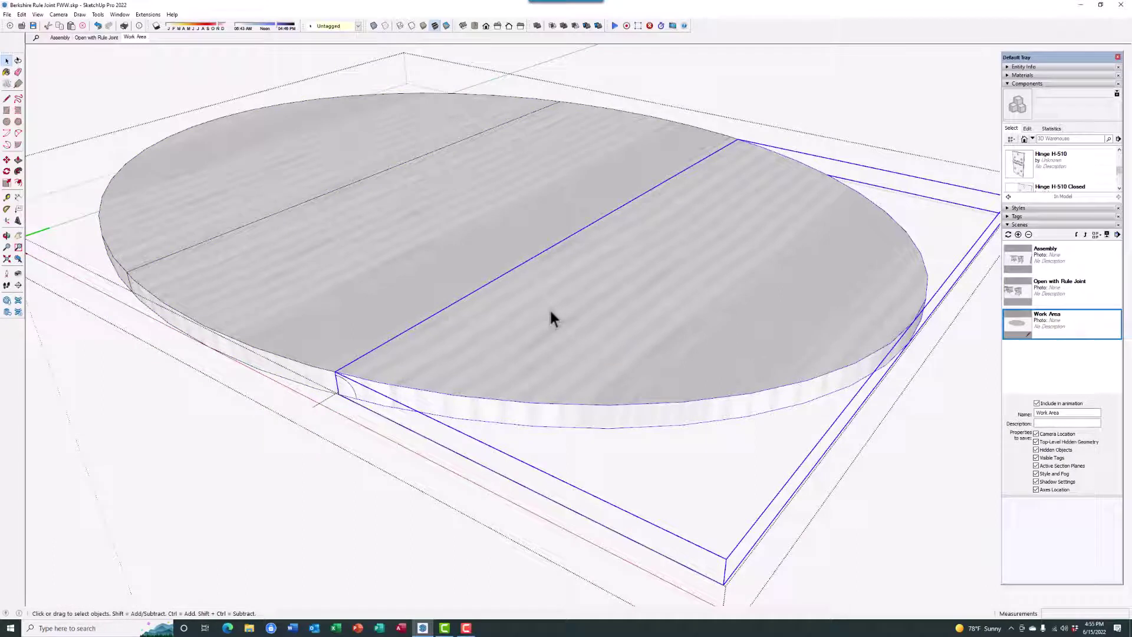
pyautogui.rightClick(551, 313)
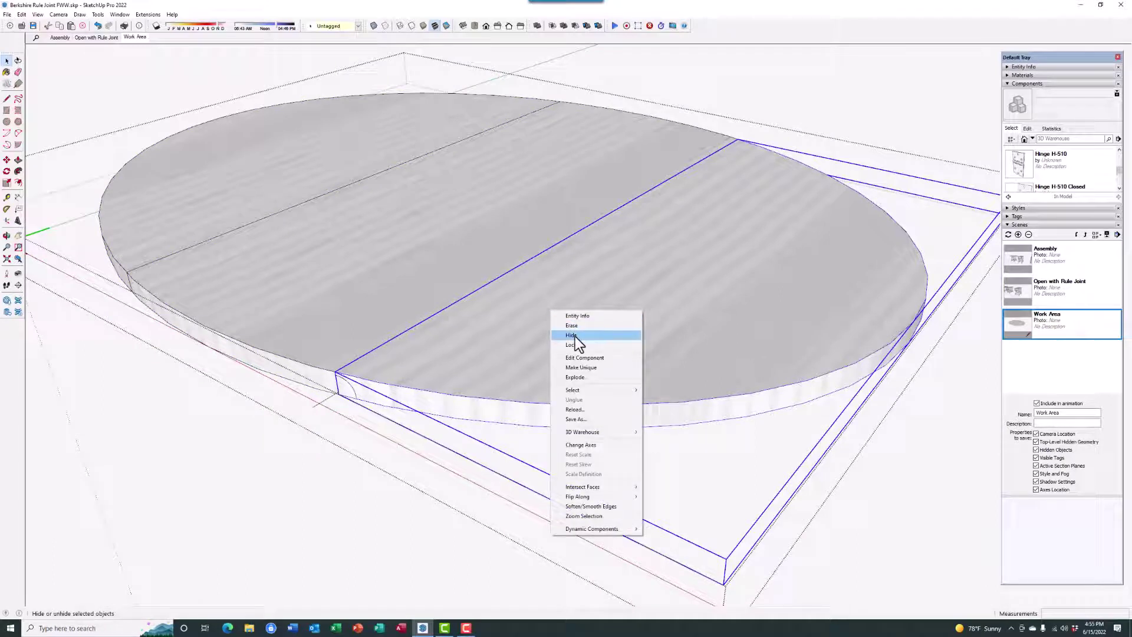
pyautogui.click(572, 336)
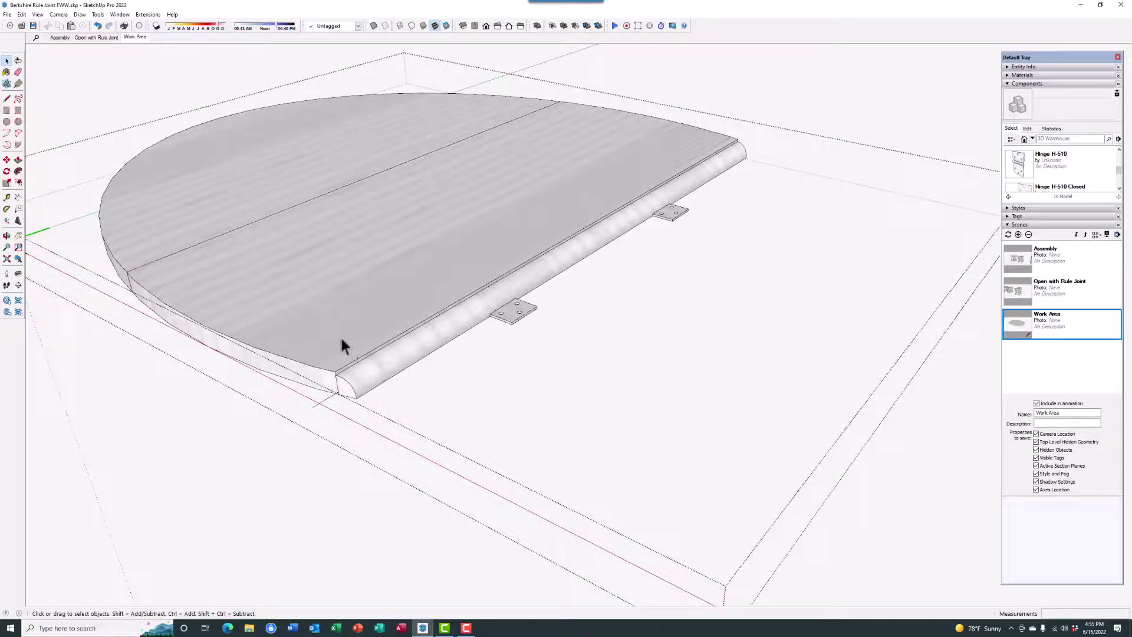
# Step: Open the center board for editing and delete the leftover lengthwise joint line on its underside beside the rounded edge
pyautogui.moveTo(341, 335); pyautogui.dragTo(498, 33, button='middle')
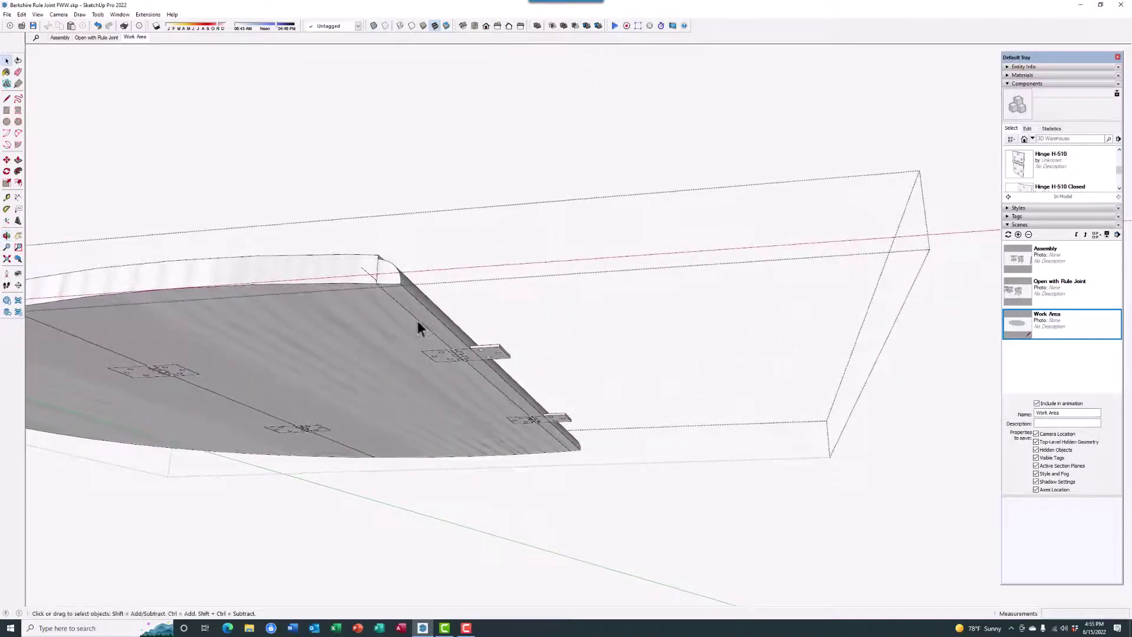
pyautogui.scroll(5, 418, 321)
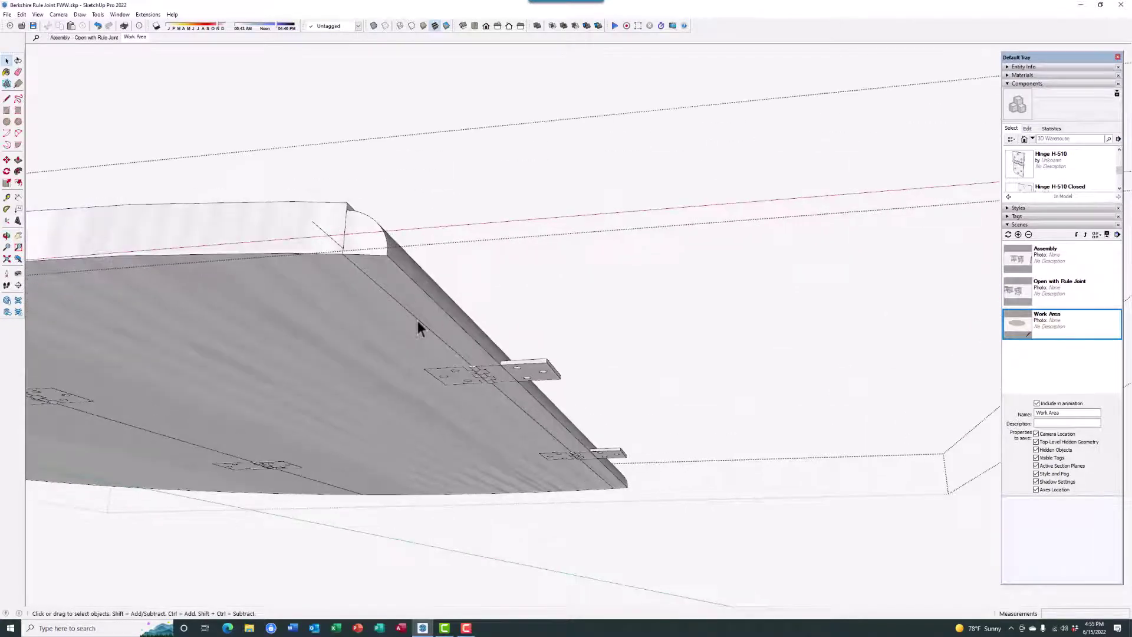
pyautogui.scroll(1, 417, 324)
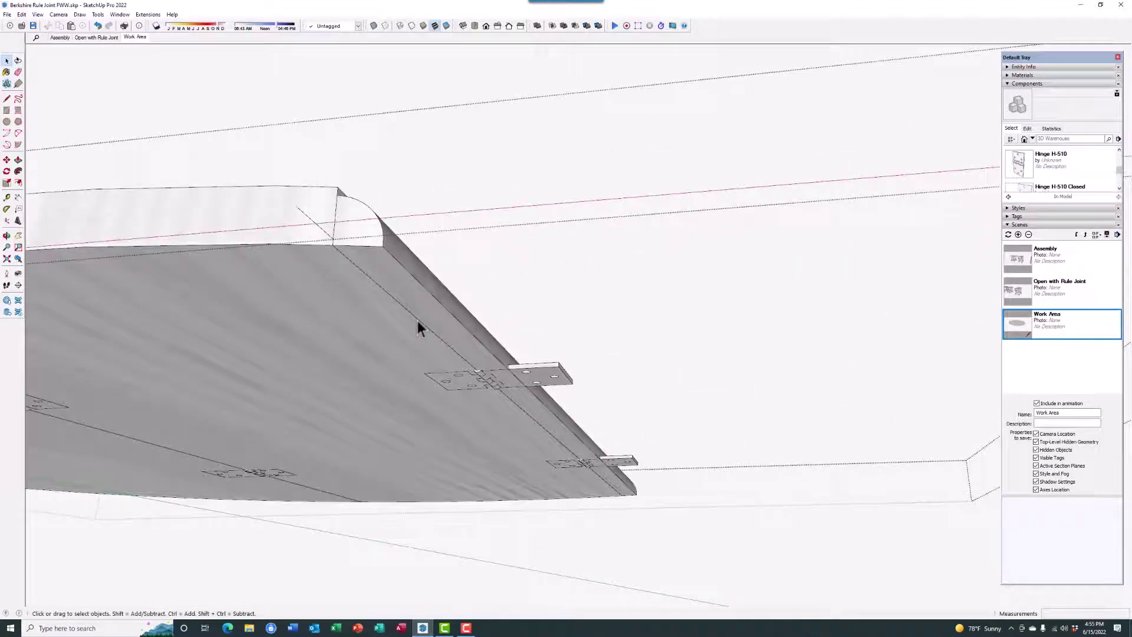
pyautogui.rightClick(335, 321)
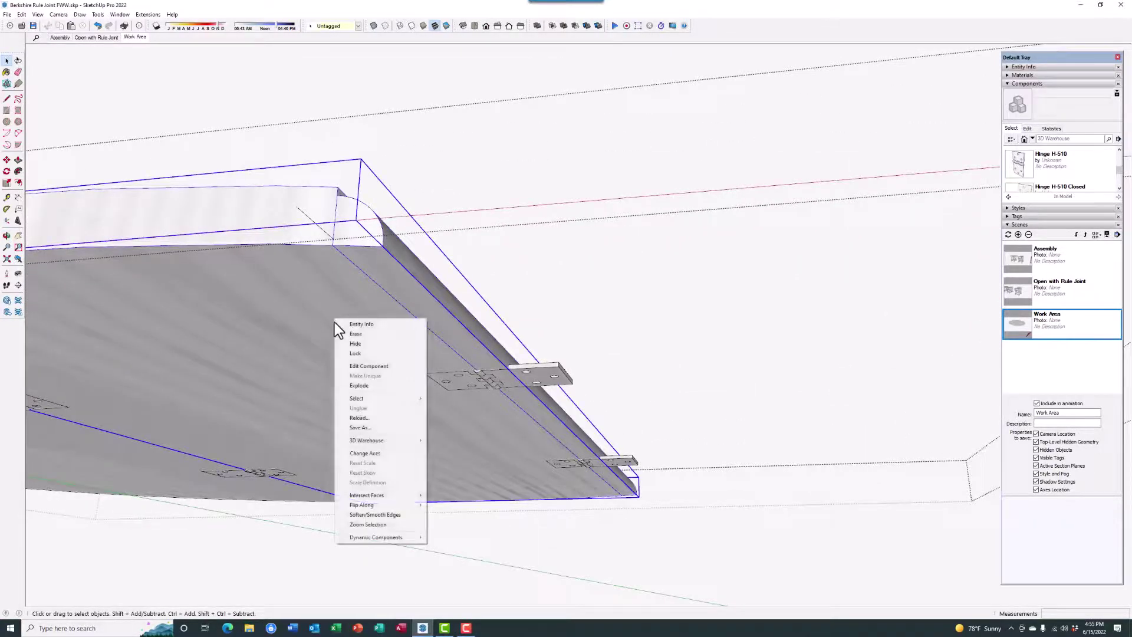
pyautogui.click(352, 367)
pyautogui.click(397, 304)
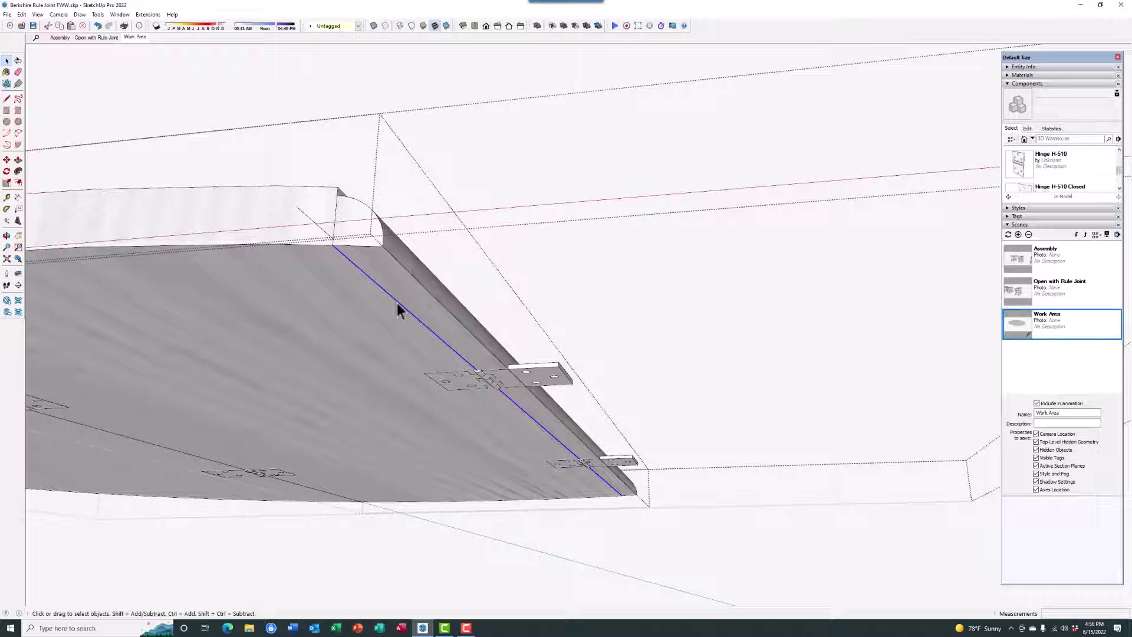
pyautogui.press('Delete')
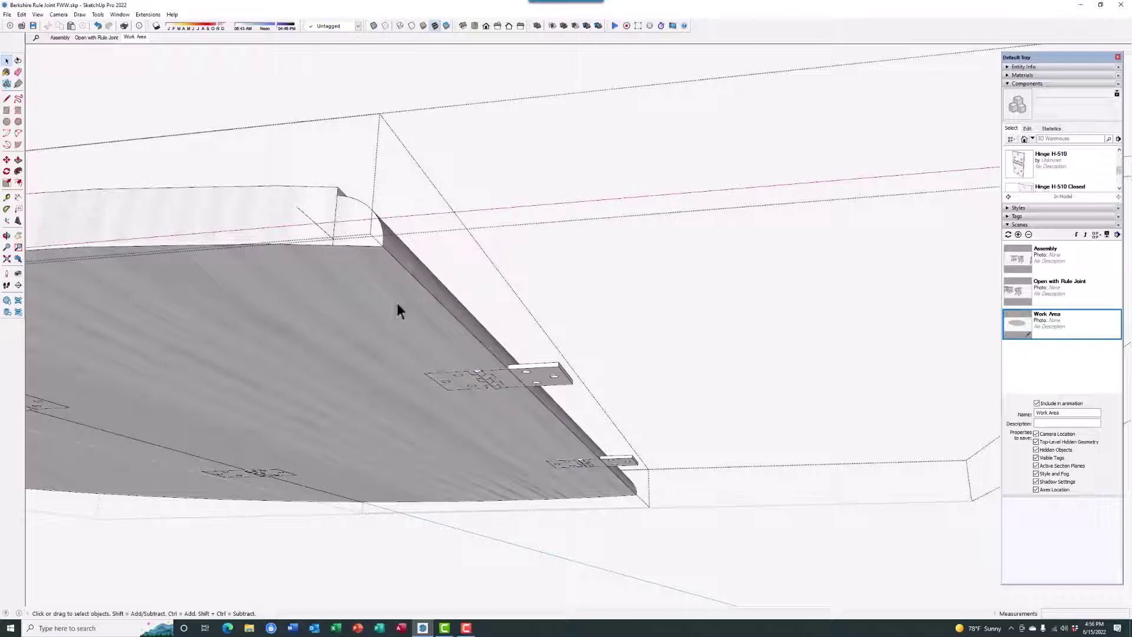
# Step: Soften the vertical line beside the rounded rule-joint profile on the center board's end face with the Eraser
pyautogui.moveTo(386, 293); pyautogui.dragTo(383, 366, button='middle')
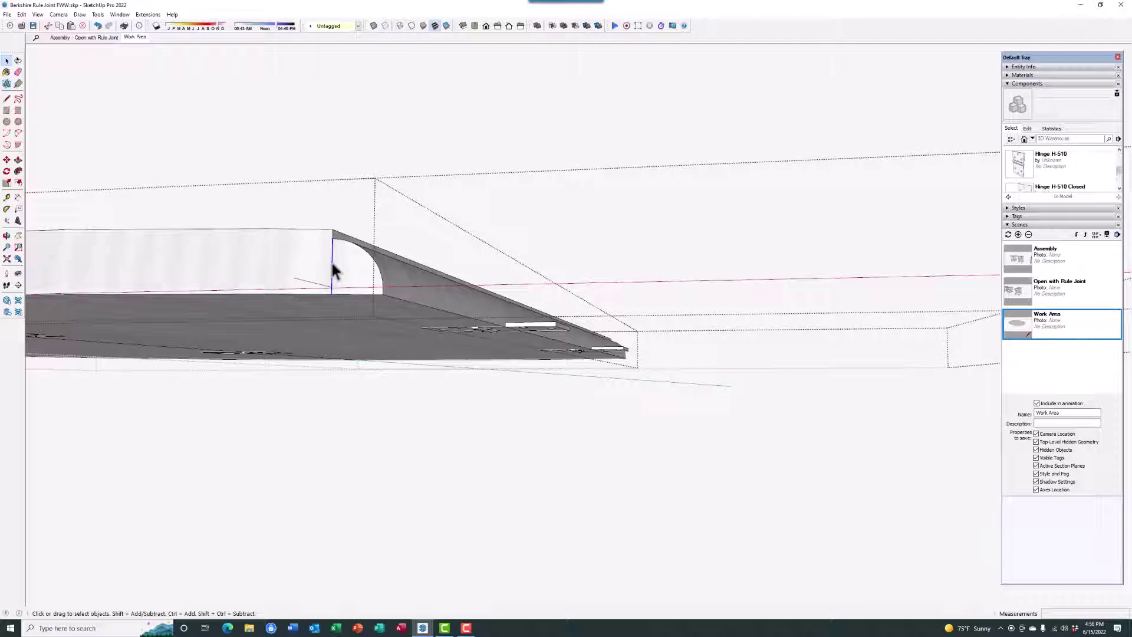
pyautogui.click(18, 71)
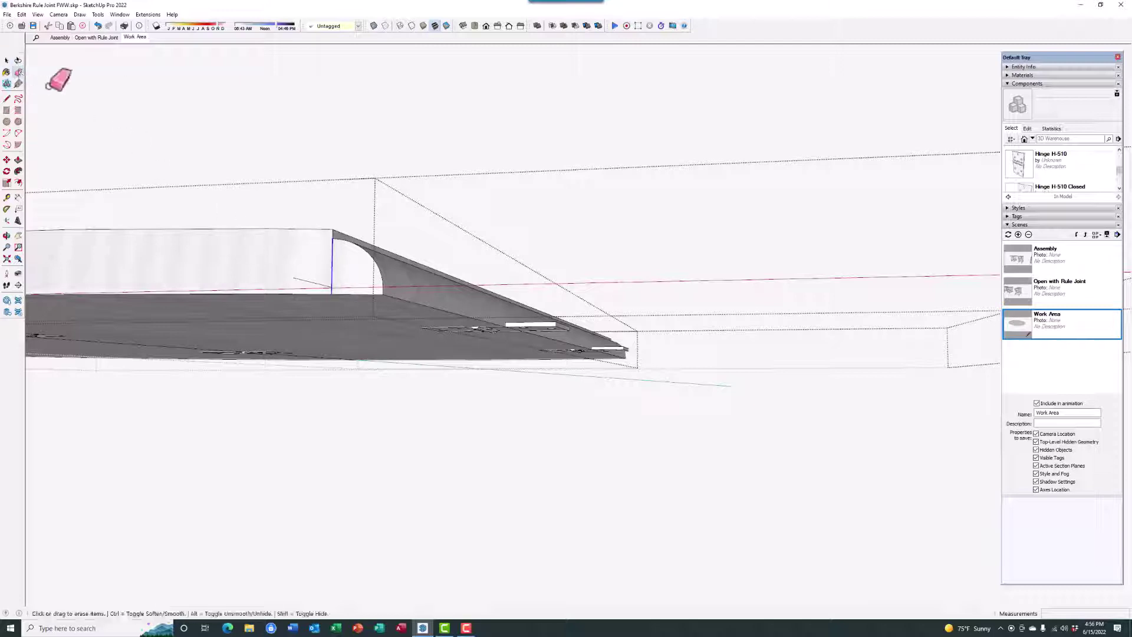
pyautogui.keyDown('ctrl'); pyautogui.click(332, 264); pyautogui.keyUp('ctrl')
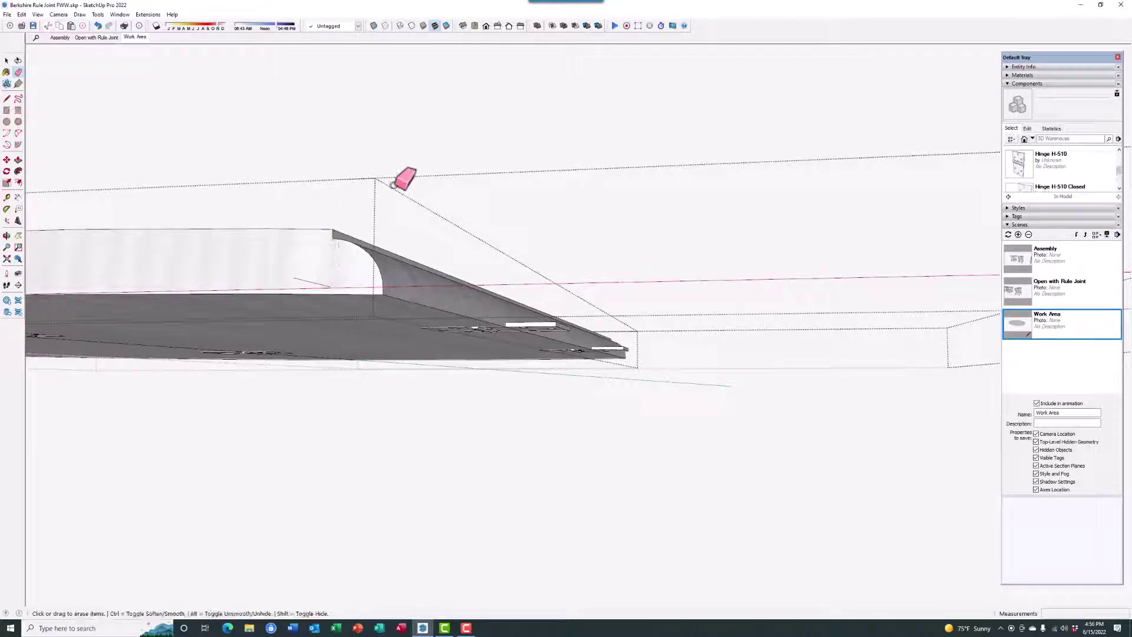
pyautogui.moveTo(438, 131); pyautogui.dragTo(391, 167, button='middle')
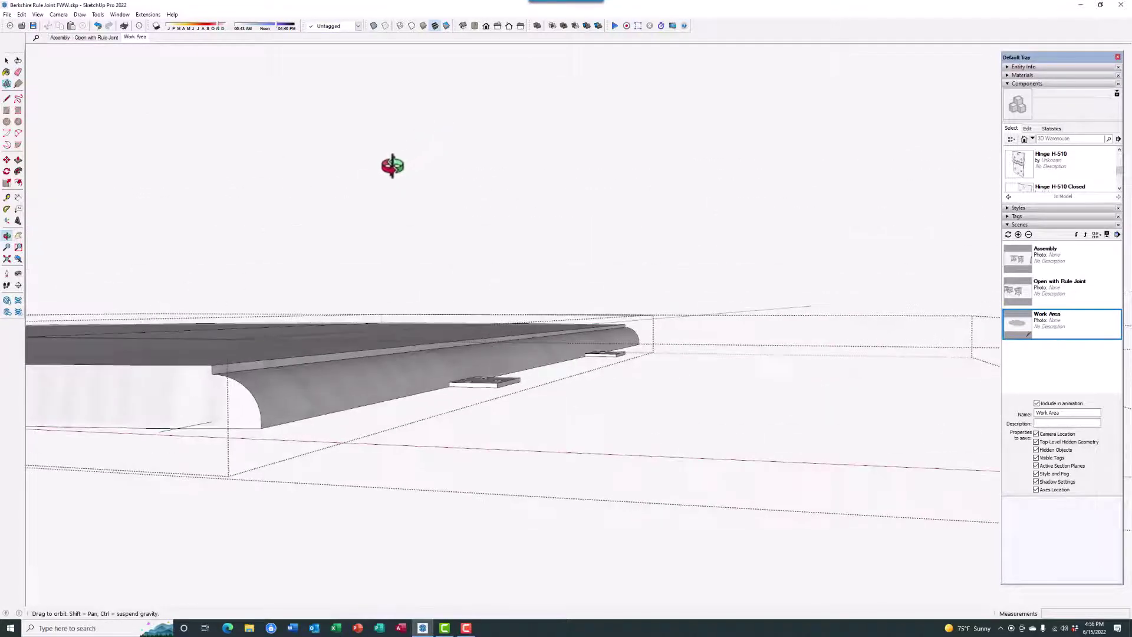
pyautogui.moveTo(580, 352)
pyautogui.mouseDown(button='middle')
pyautogui.moveTo(424, 399)
pyautogui.moveTo(10, 399)
pyautogui.moveTo(470, 356)
pyautogui.moveTo(316, 374)
pyautogui.mouseUp(button='middle')
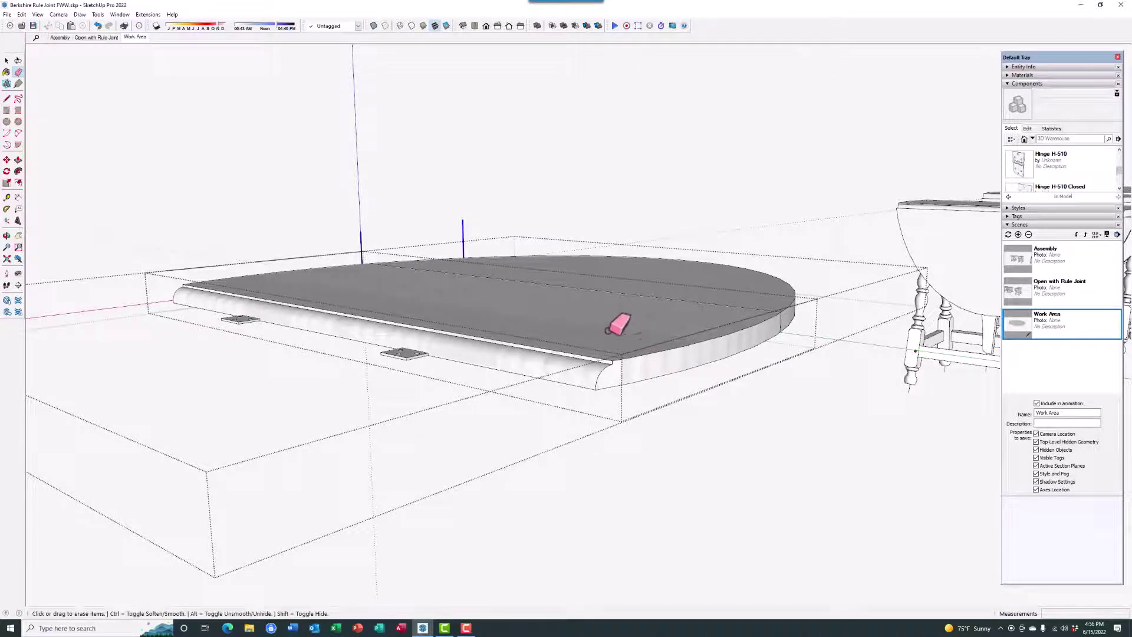
pyautogui.moveTo(490, 290)
pyautogui.mouseDown(button='middle')
pyautogui.moveTo(733, 212)
pyautogui.moveTo(935, 171)
pyautogui.moveTo(998, 175)
pyautogui.moveTo(739, 260)
pyautogui.moveTo(672, 232)
pyautogui.moveTo(733, 202)
pyautogui.moveTo(776, 202)
pyautogui.moveTo(790, 215)
pyautogui.moveTo(735, 367)
pyautogui.moveTo(670, 430)
pyautogui.moveTo(685, 455)
pyautogui.mouseUp(button='middle')
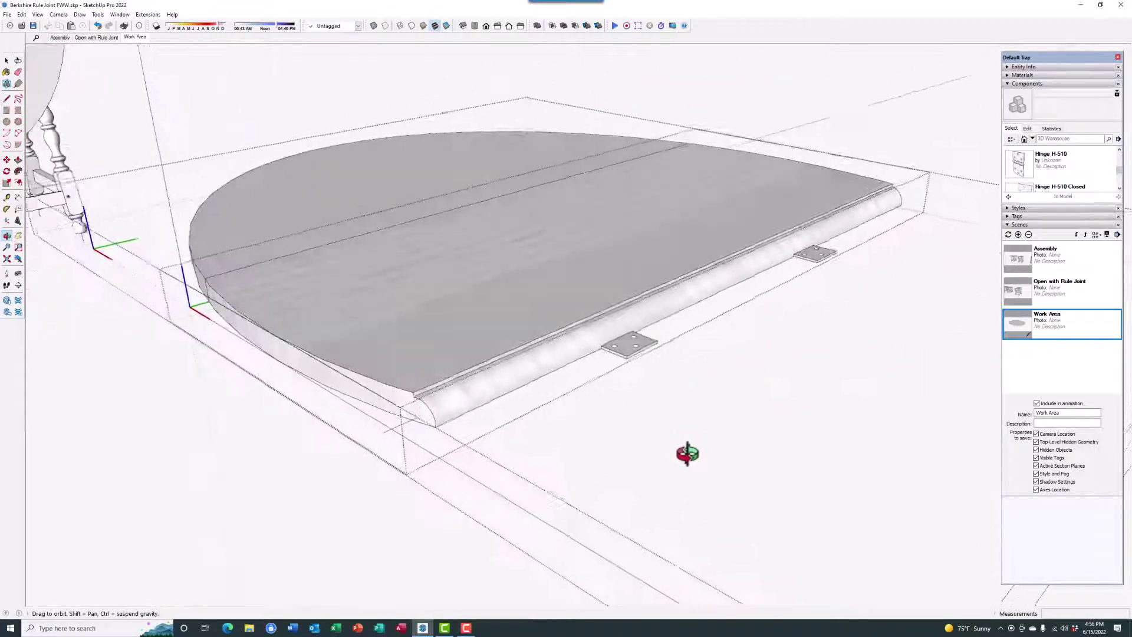
# Step: Try to unhide all hidden geometry while still editing the center board
pyautogui.scroll(-2, 289, 414)
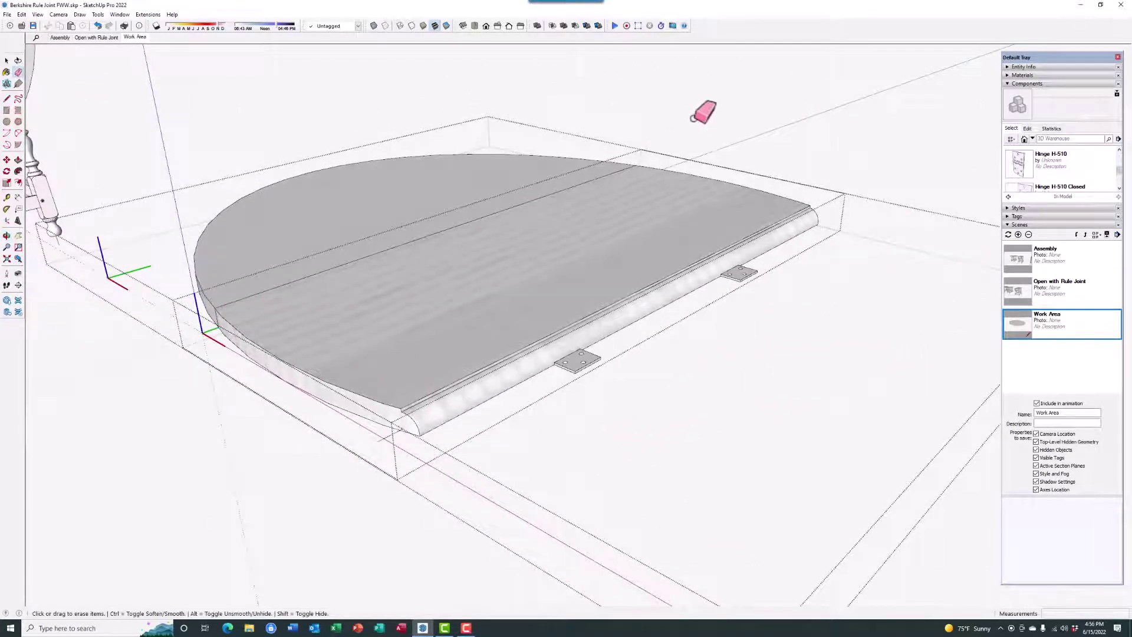
pyautogui.scroll(2, 694, 116)
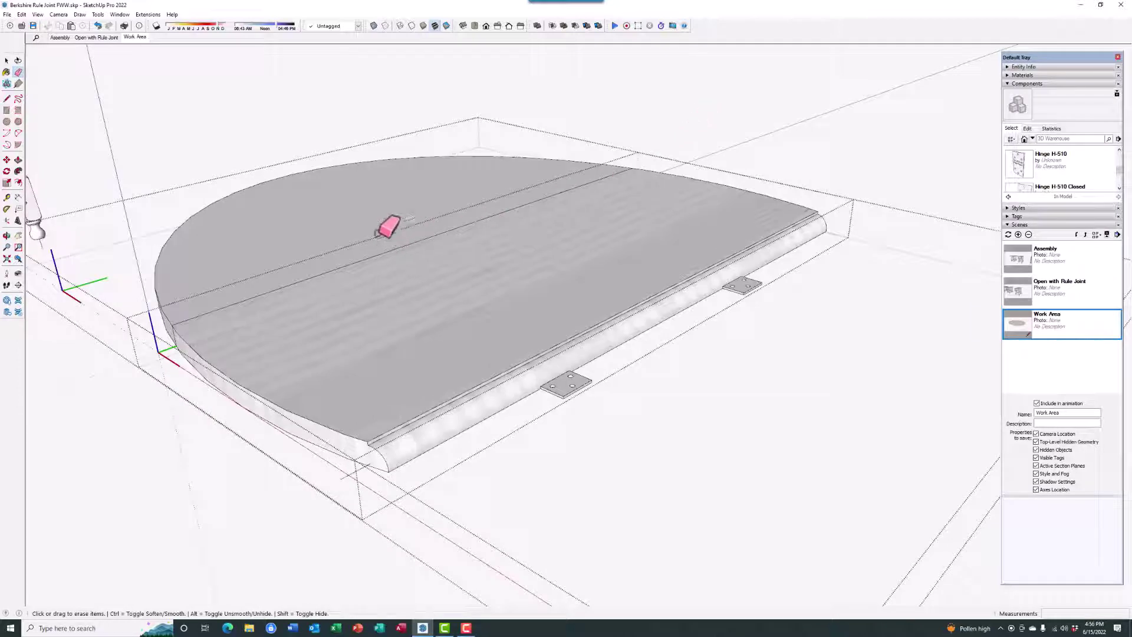
pyautogui.click(21, 14)
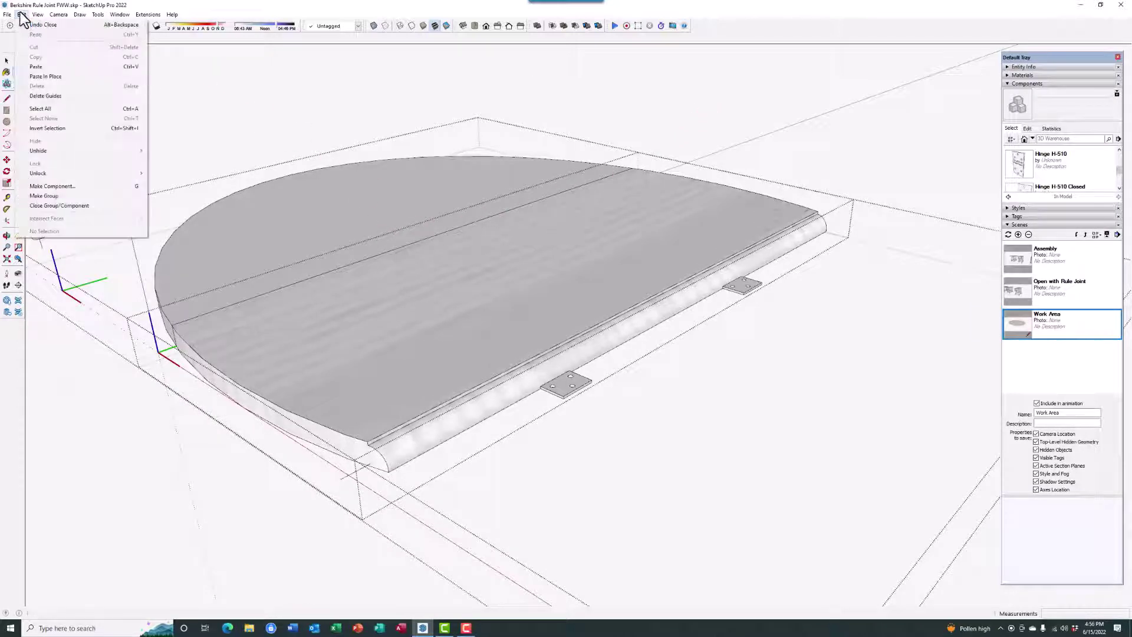
pyautogui.moveTo(31, 152)
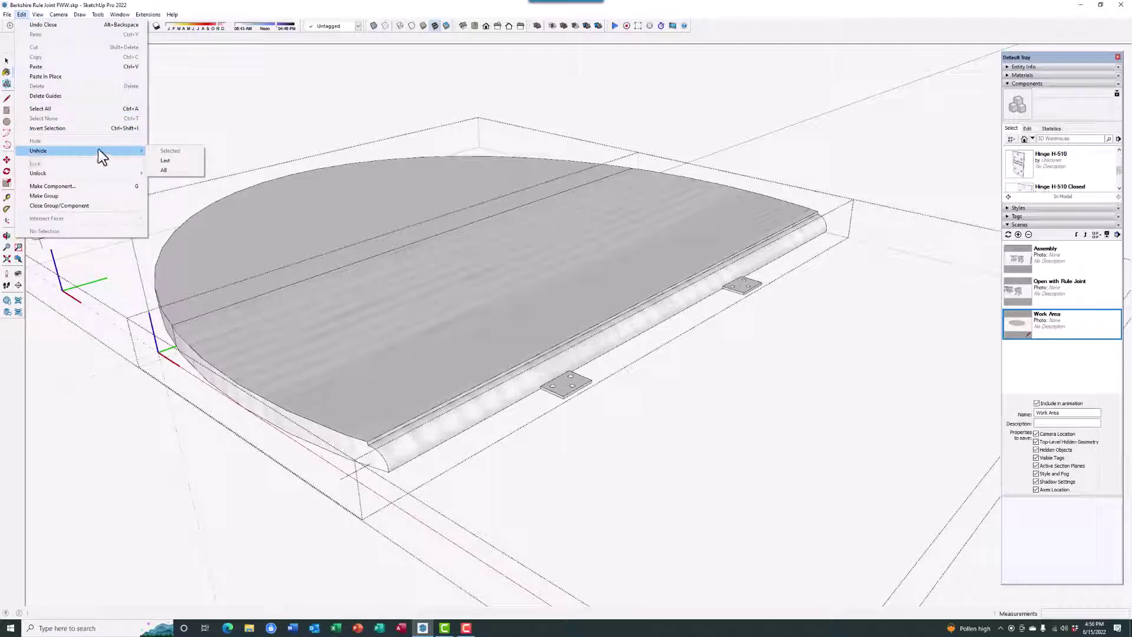
pyautogui.click(165, 169)
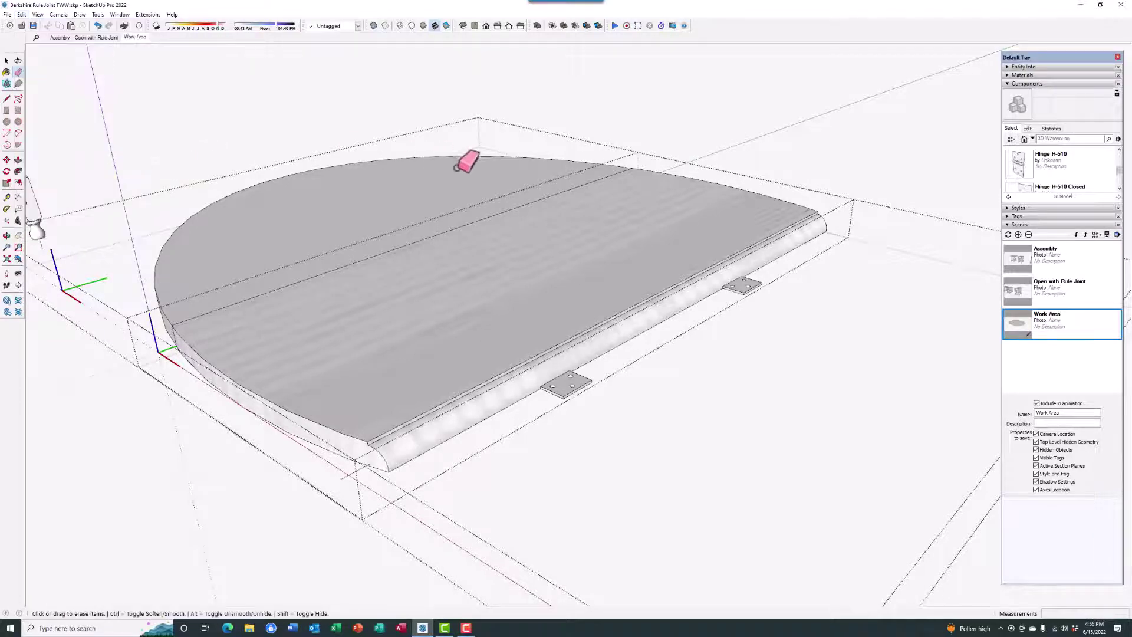
# Step: Close the center board component and unhide all hidden parts inside the tabletop component
pyautogui.rightClick(705, 97)
pyautogui.click(732, 103)
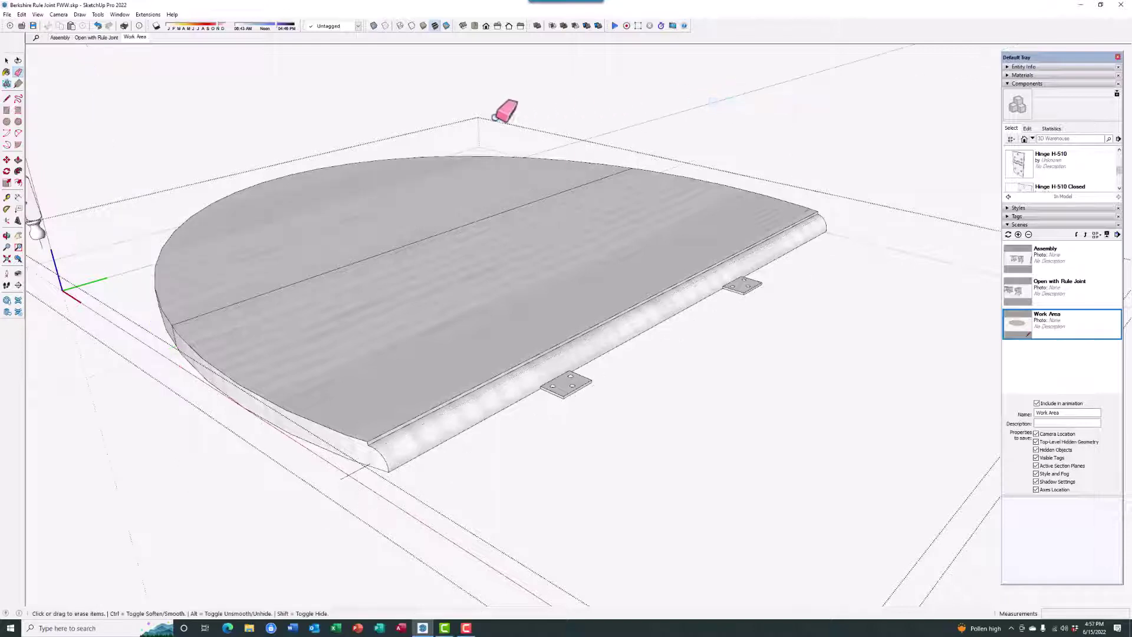
pyautogui.click(22, 14)
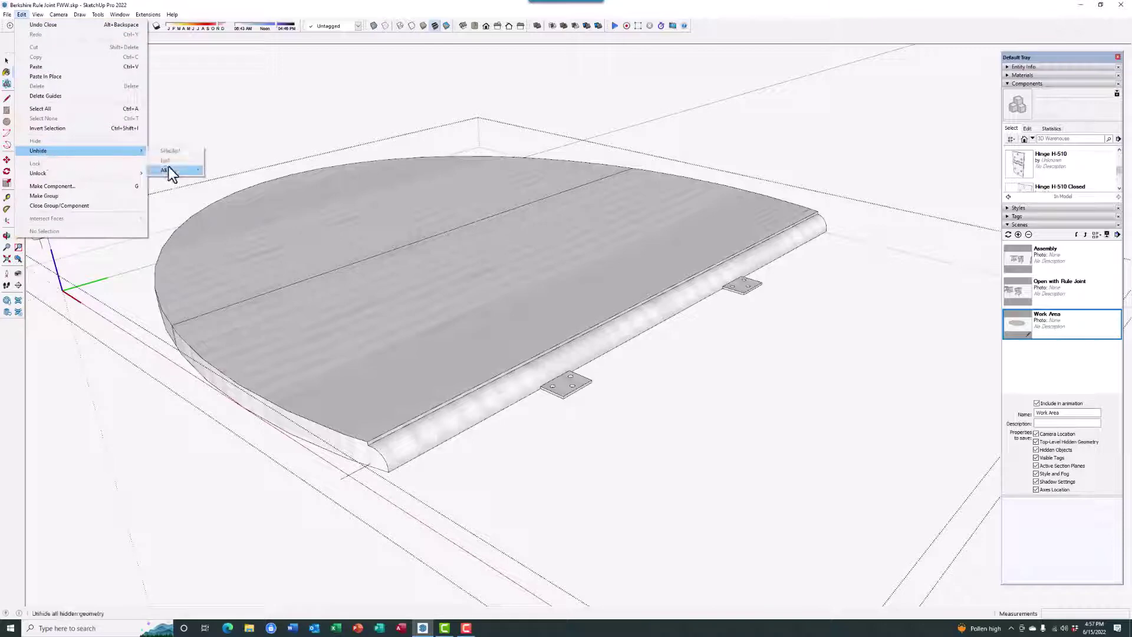
pyautogui.click(169, 170)
# Step: Open the right drop leaf component for editing at its rule-joint end
pyautogui.moveTo(536, 205); pyautogui.dragTo(526, 182, button='middle')
pyautogui.moveTo(424, 232); pyautogui.dragTo(424, 214, button='middle')
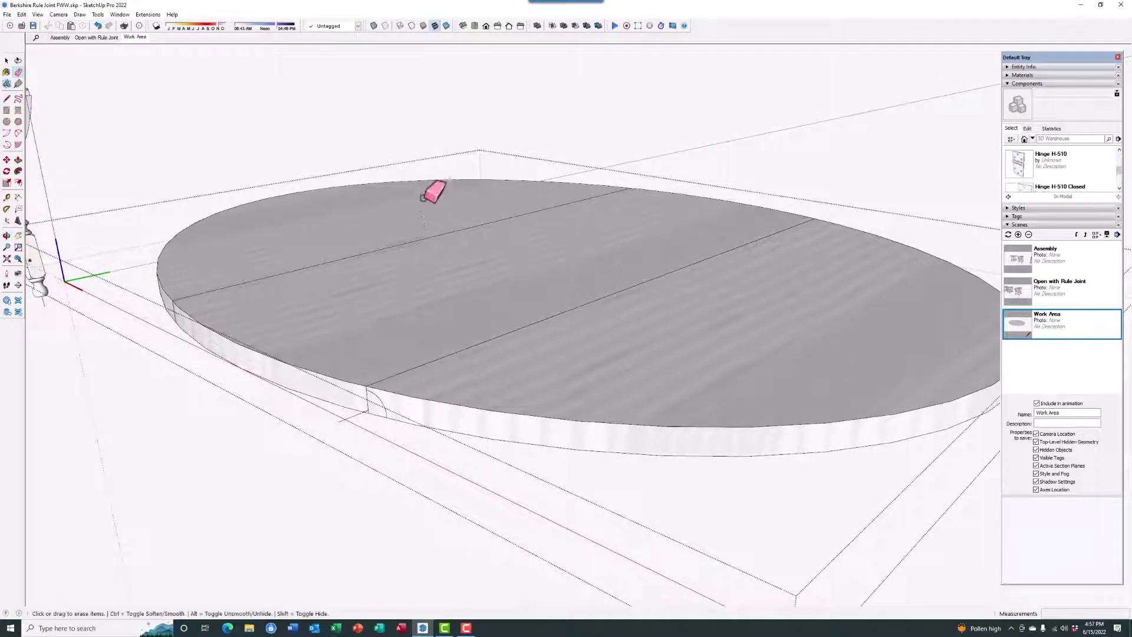
pyautogui.scroll(5, 430, 410)
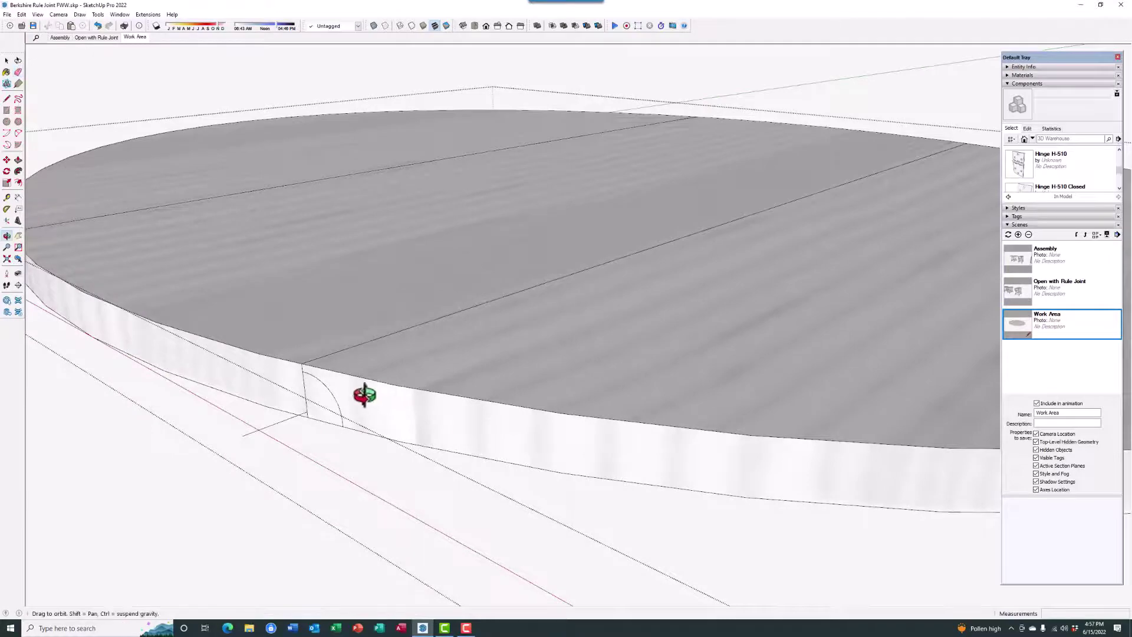
pyautogui.moveTo(362, 396); pyautogui.dragTo(506, 403, button='middle')
pyautogui.rightClick(526, 370)
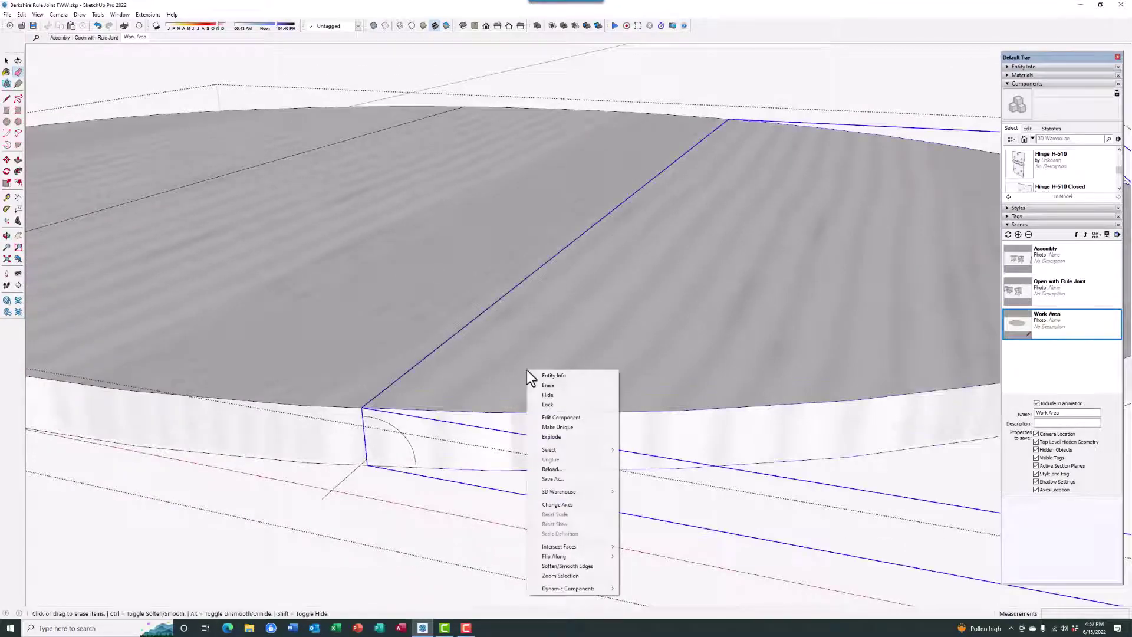
pyautogui.click(547, 415)
# Step: Draw a 90° arc on the leaf's end face, centered on its lower joint corner and starting at the center board's arc top
pyautogui.scroll(-2, 362, 278)
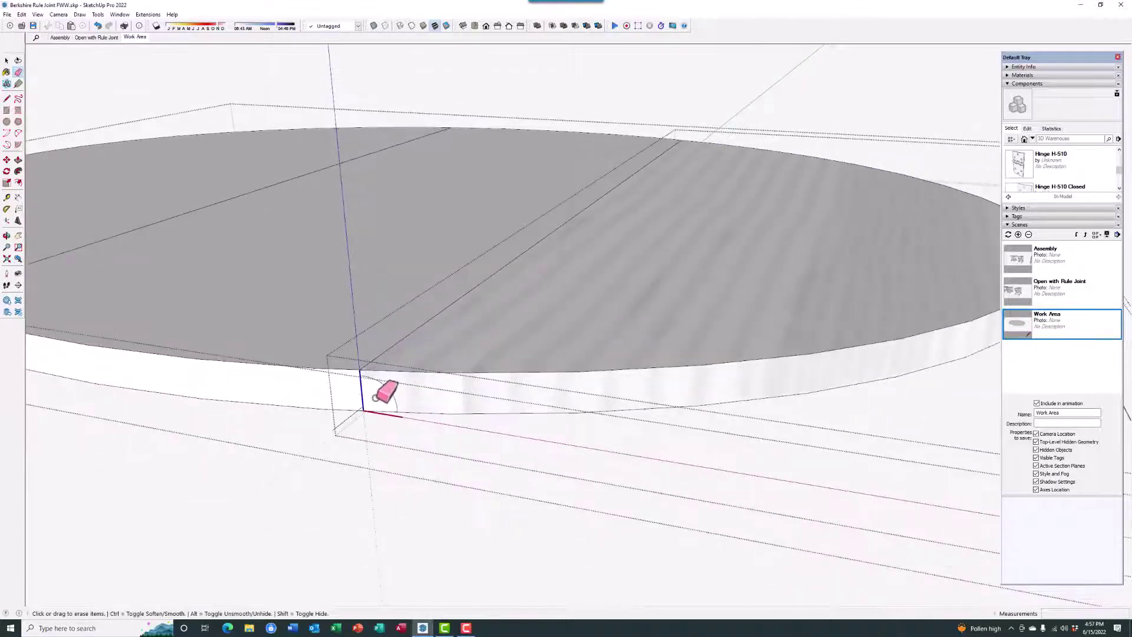
pyautogui.scroll(3, 377, 395)
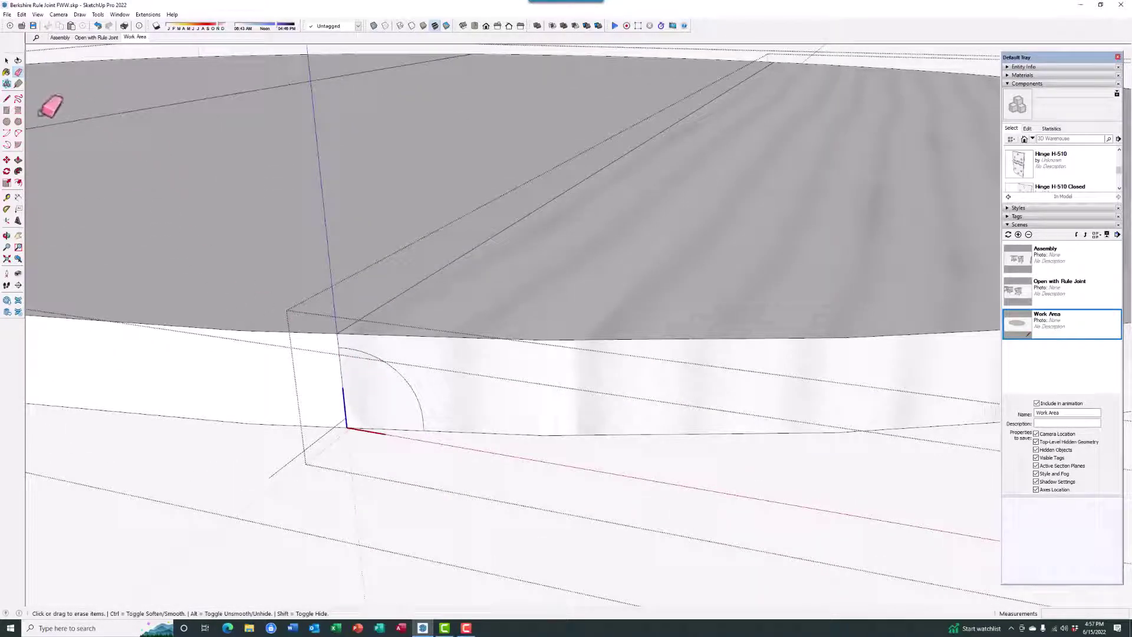
pyautogui.click(6, 133)
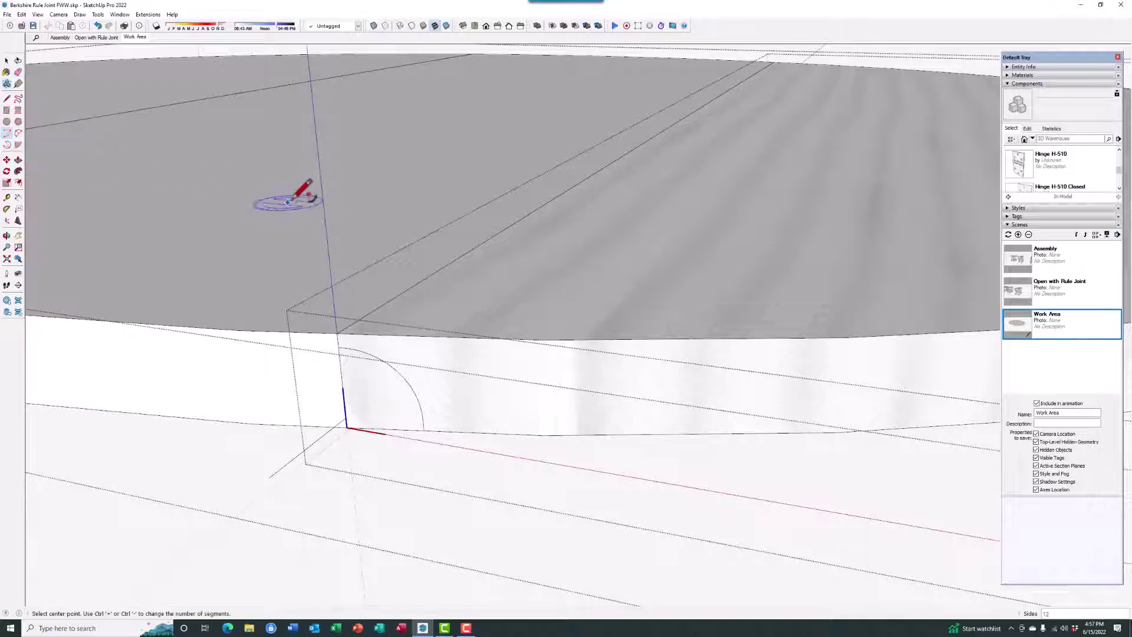
pyautogui.click(347, 426)
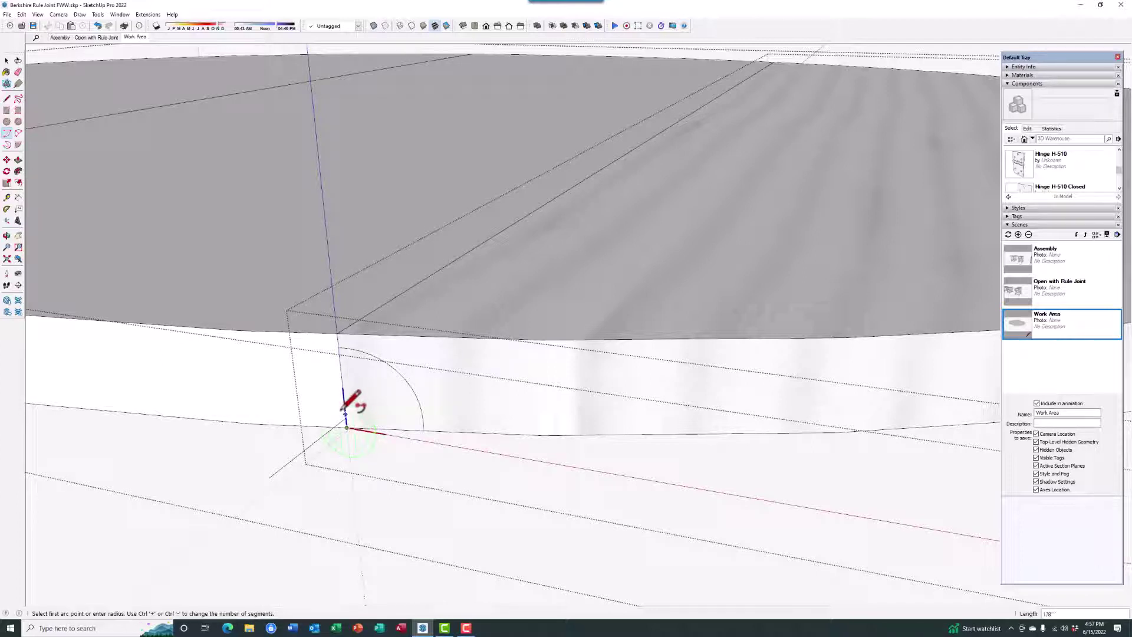
pyautogui.click(338, 347)
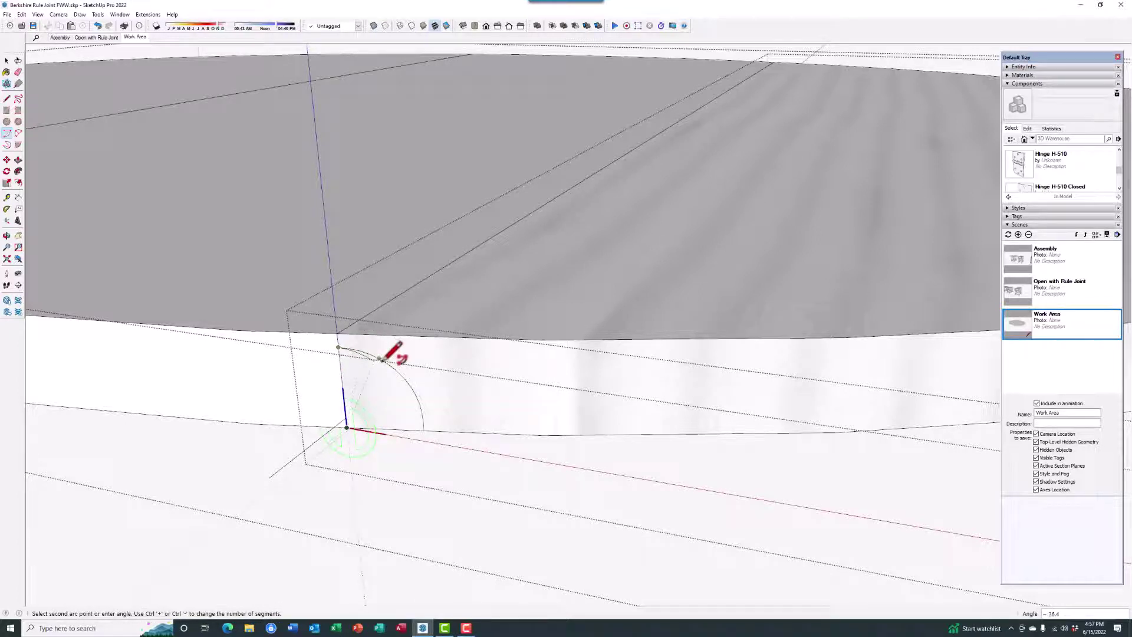
pyautogui.click(460, 437)
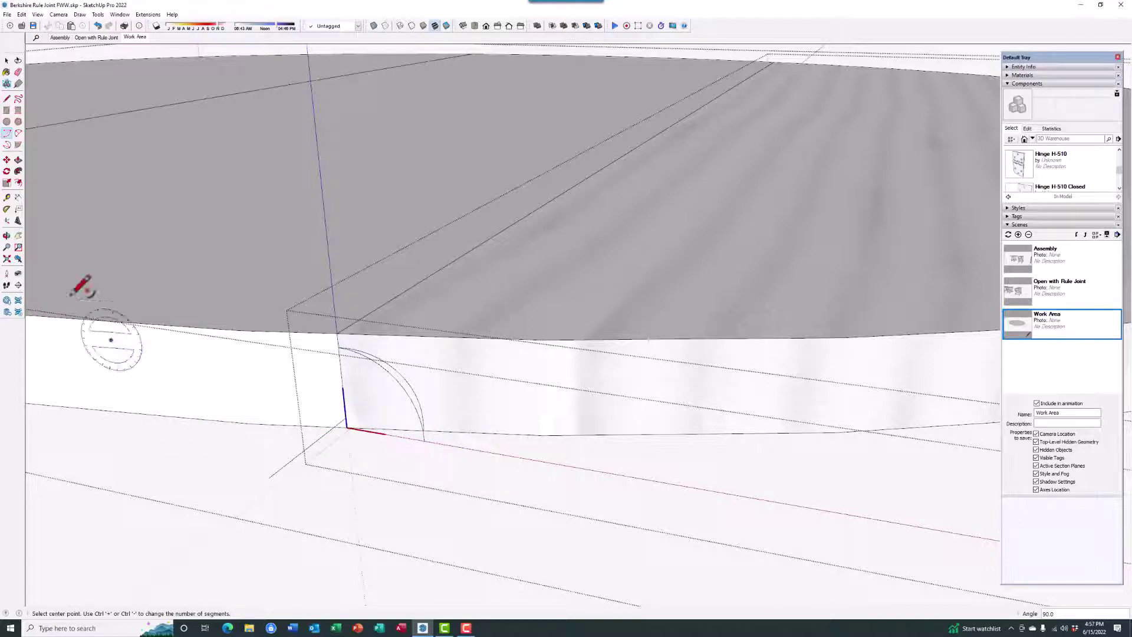
# Step: Check the new arc against the center board's arc on the leaf's end face and undo it
pyautogui.click(6, 99)
pyautogui.moveTo(366, 430)
pyautogui.mouseDown(button='middle')
pyautogui.moveTo(354, 304)
pyautogui.moveTo(308, 346)
pyautogui.moveTo(227, 387)
pyautogui.moveTo(116, 395)
pyautogui.moveTo(413, 392)
pyautogui.moveTo(452, 366)
pyautogui.moveTo(457, 343)
pyautogui.mouseUp(button='middle')
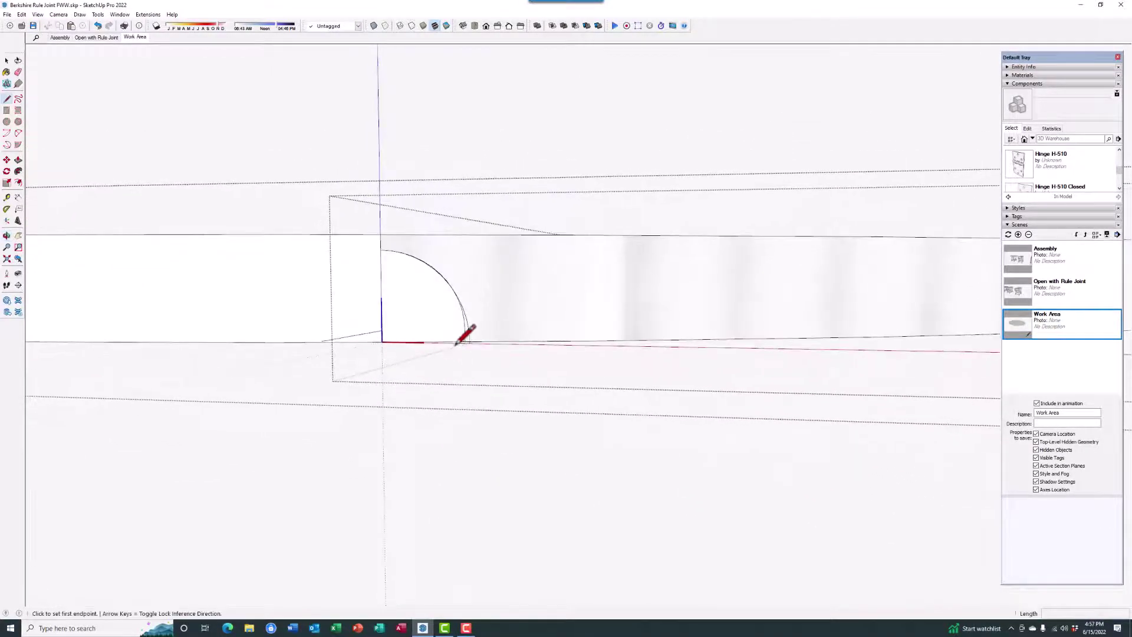
pyautogui.scroll(5, 457, 339)
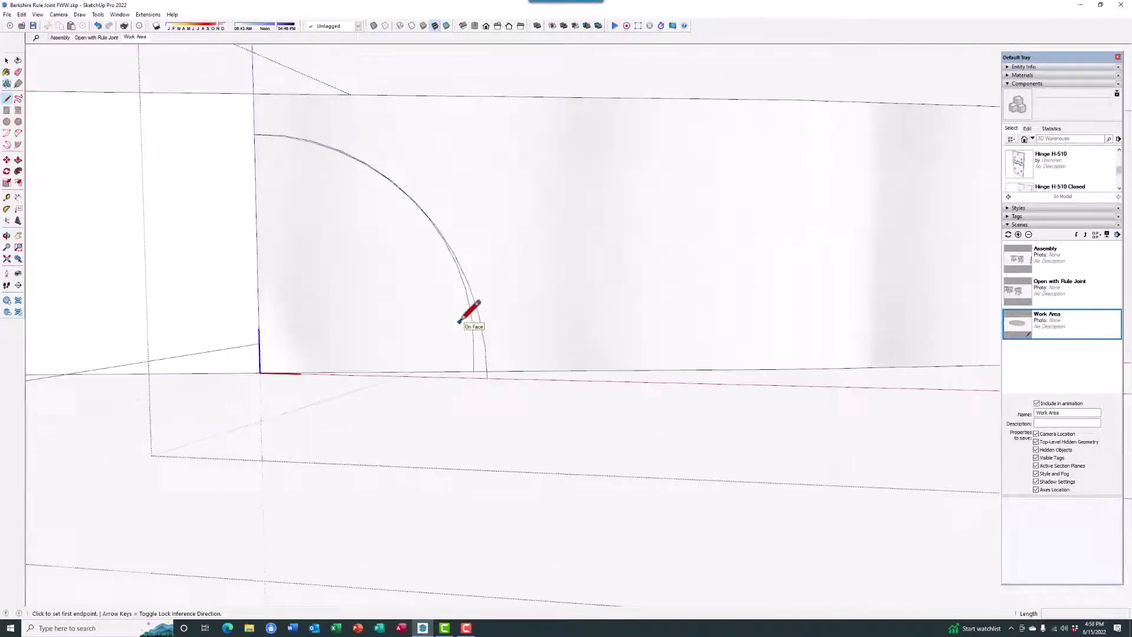
pyautogui.scroll(2, 459, 322)
pyautogui.moveTo(460, 322)
pyautogui.mouseDown(button='middle')
pyautogui.moveTo(416, 310)
pyautogui.moveTo(354, 325)
pyautogui.mouseUp(button='middle')
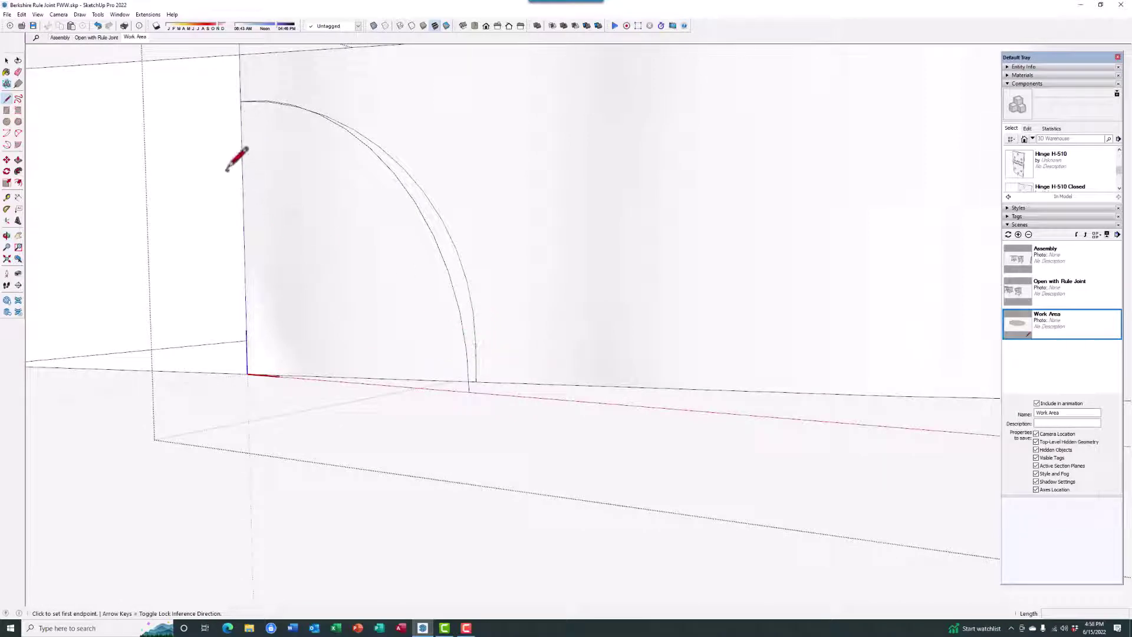
pyautogui.click(95, 28)
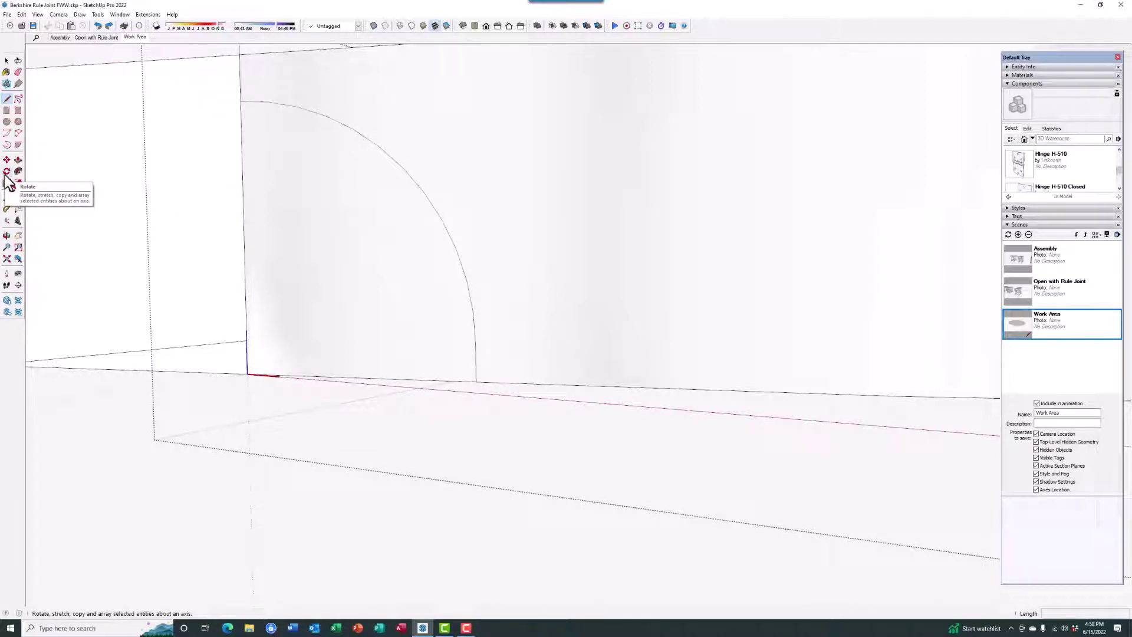
pyautogui.click(6, 134)
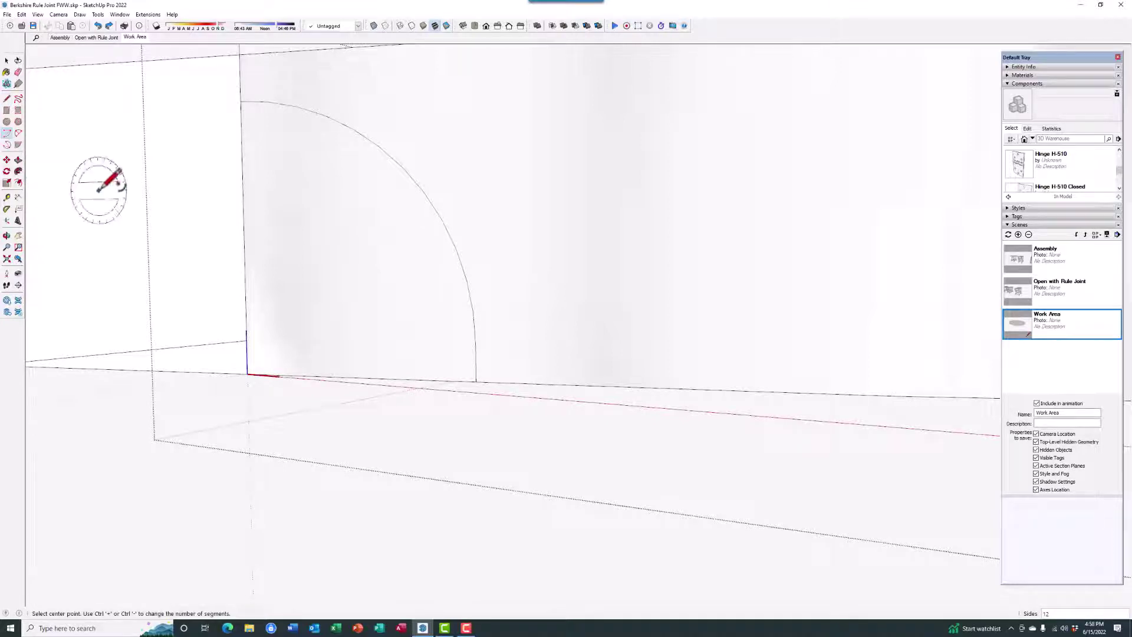
pyautogui.click(247, 374)
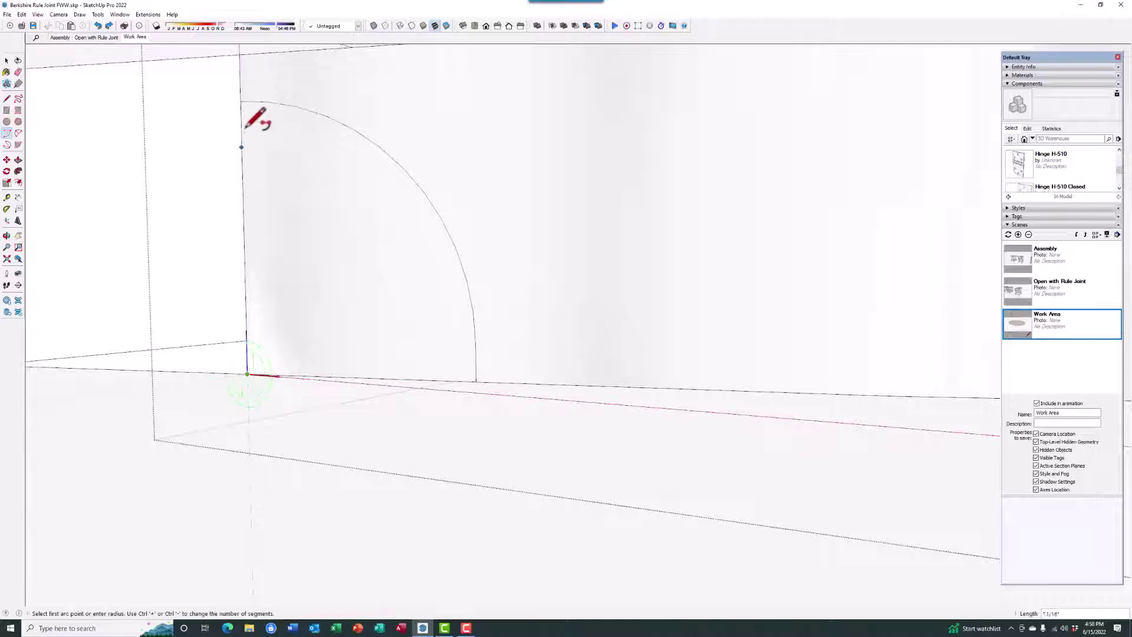
pyautogui.click(241, 101)
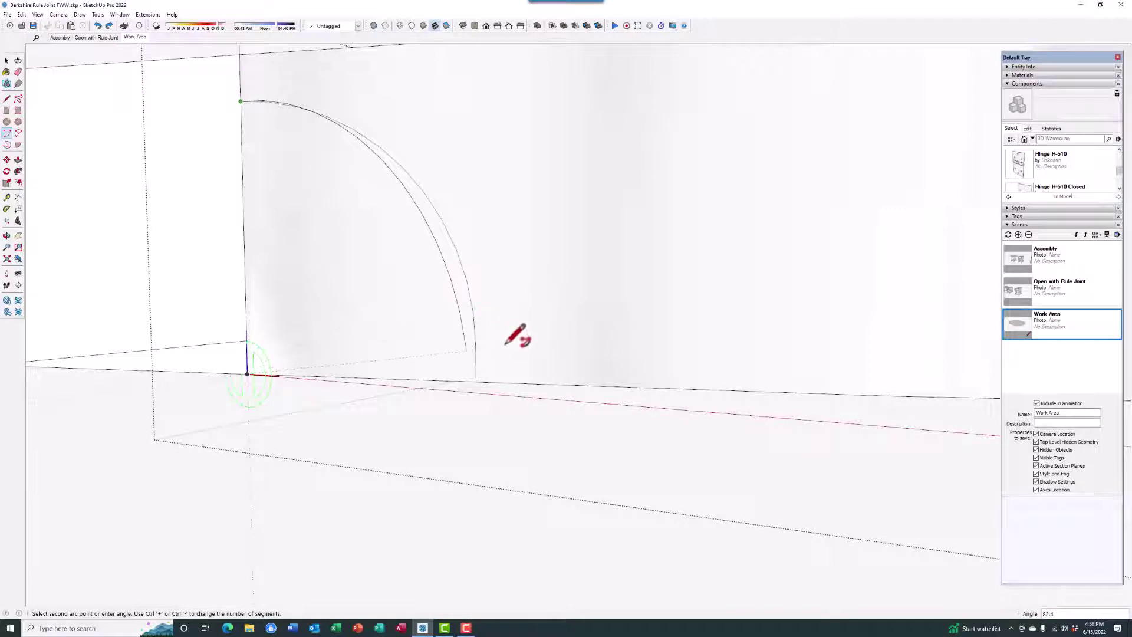
pyautogui.scroll(-3, 463, 296)
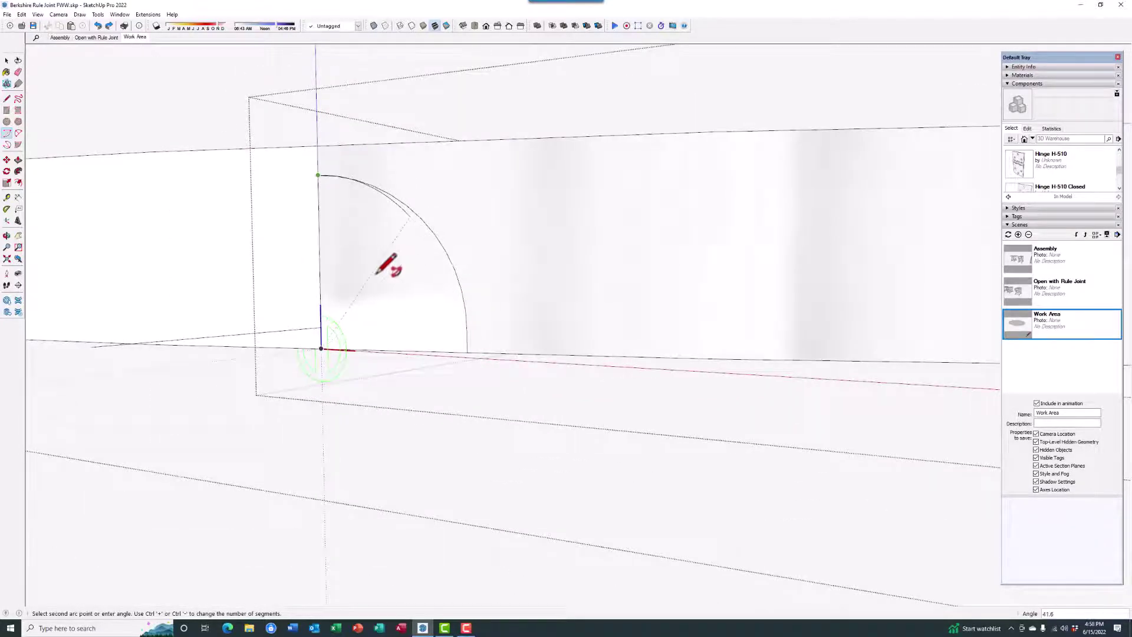
pyautogui.click(390, 264)
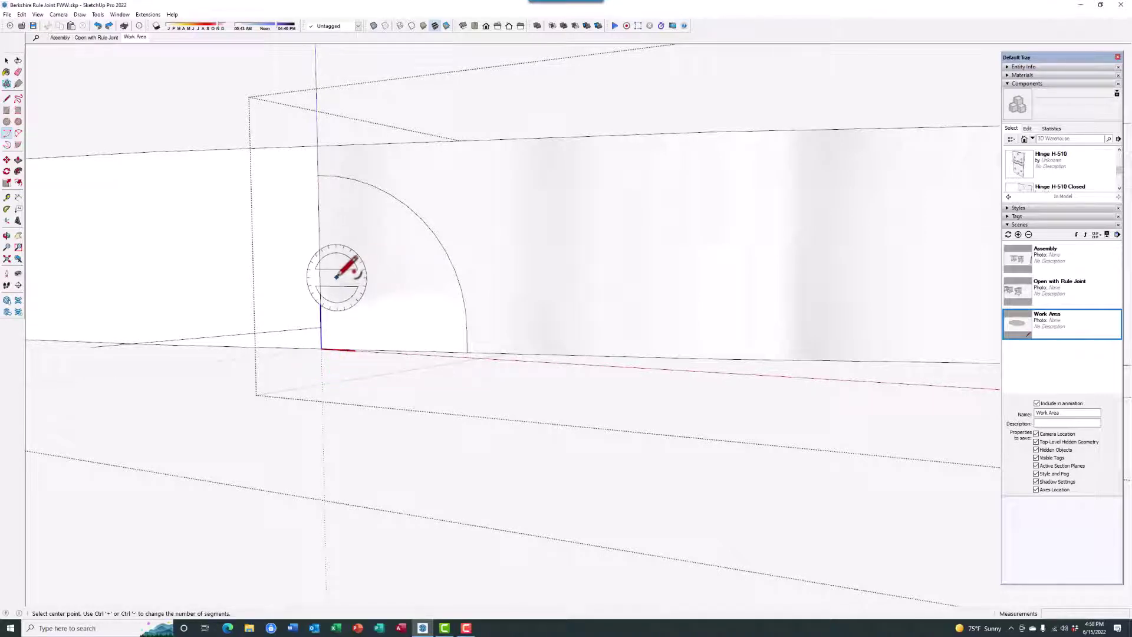
# Step: Draw a 90° arc on the leaf's end, centered where the pivot line ends above the lower joint corner, starting at the center board's arc top
pyautogui.click(321, 327)
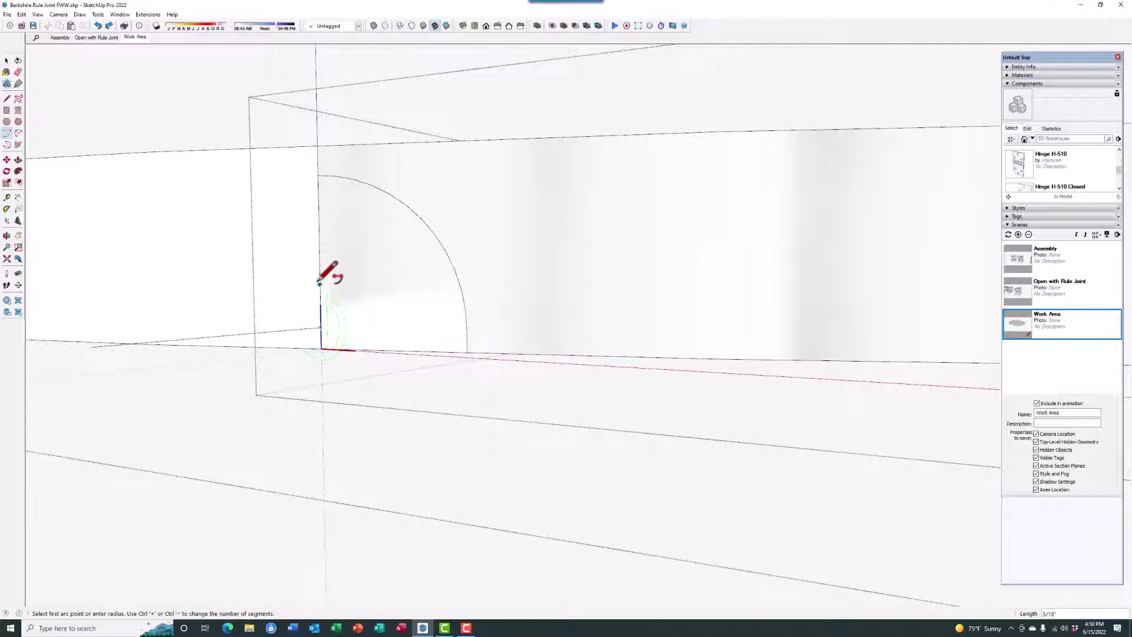
pyautogui.click(317, 175)
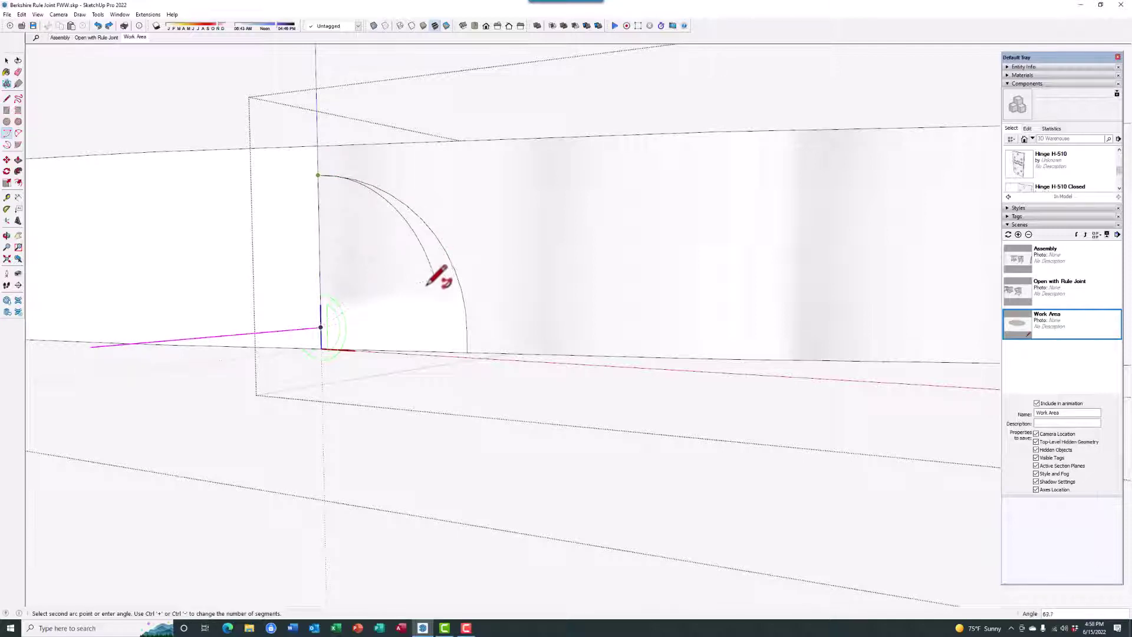
pyautogui.click(443, 333)
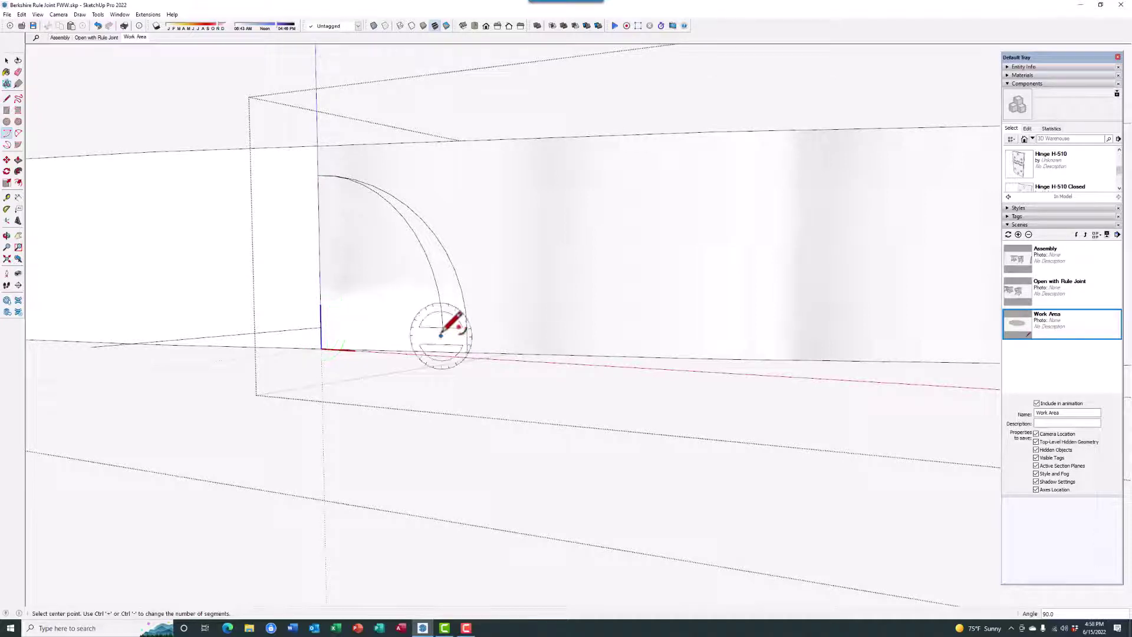
# Step: Close the cove profile with a vertical line from the arc's lower end to the bottom plane and a line to the lower joint corner
pyautogui.click(8, 100)
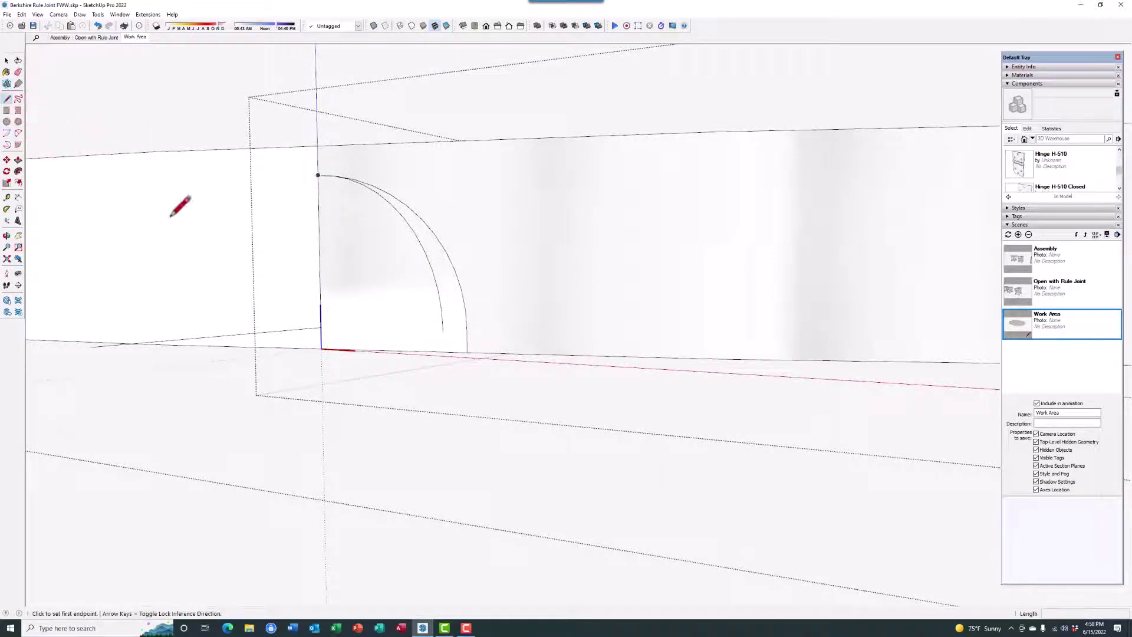
pyautogui.click(443, 332)
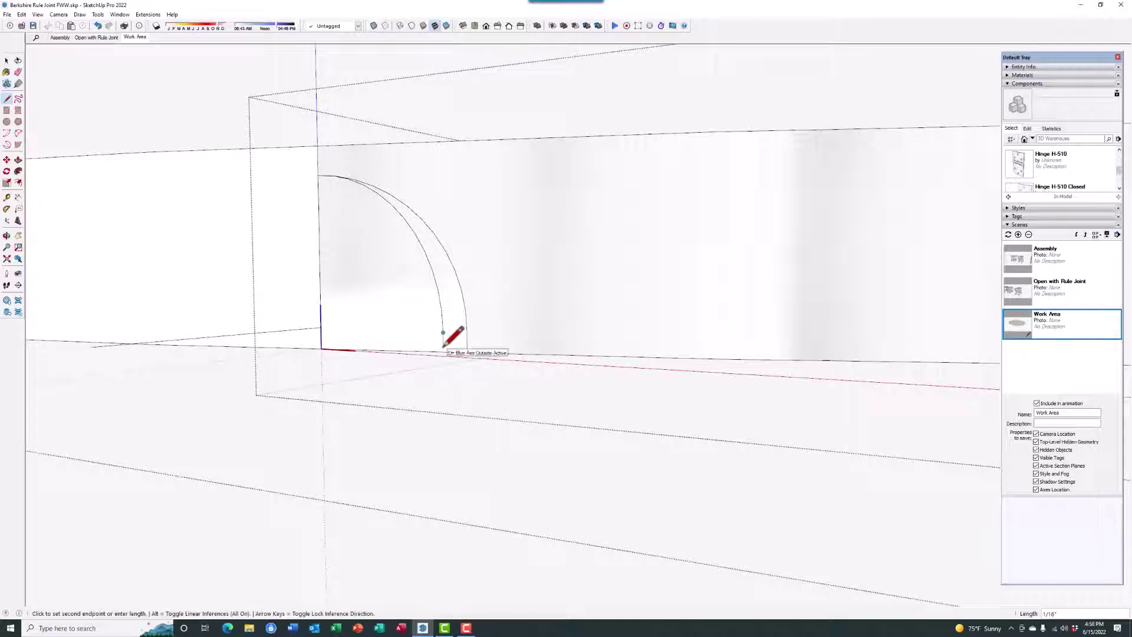
pyautogui.click(443, 352)
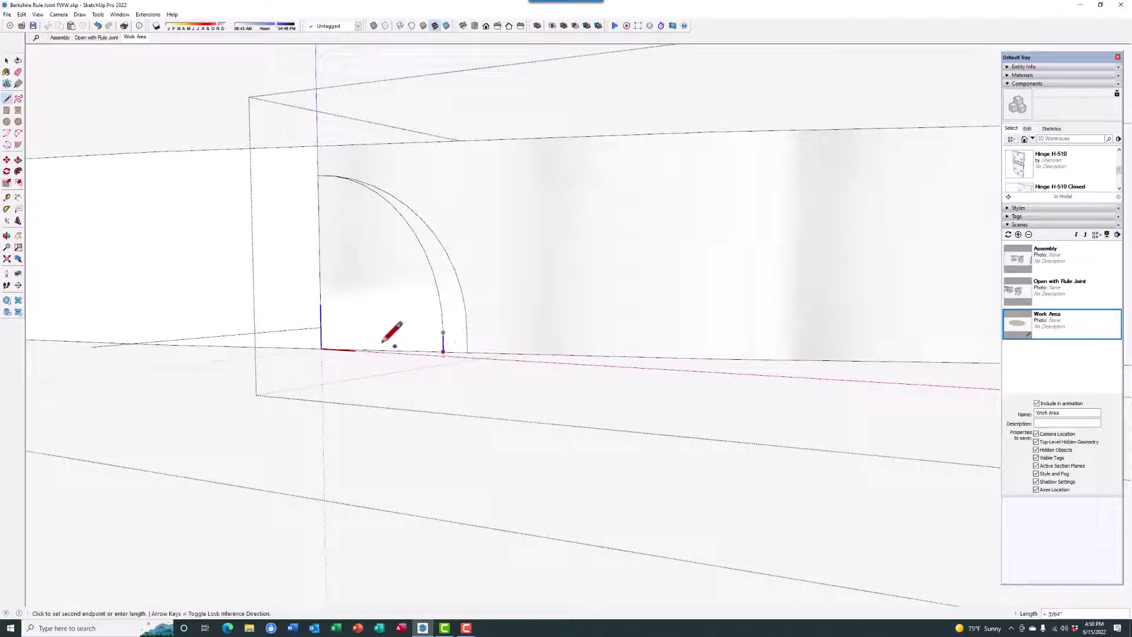
pyautogui.click(321, 348)
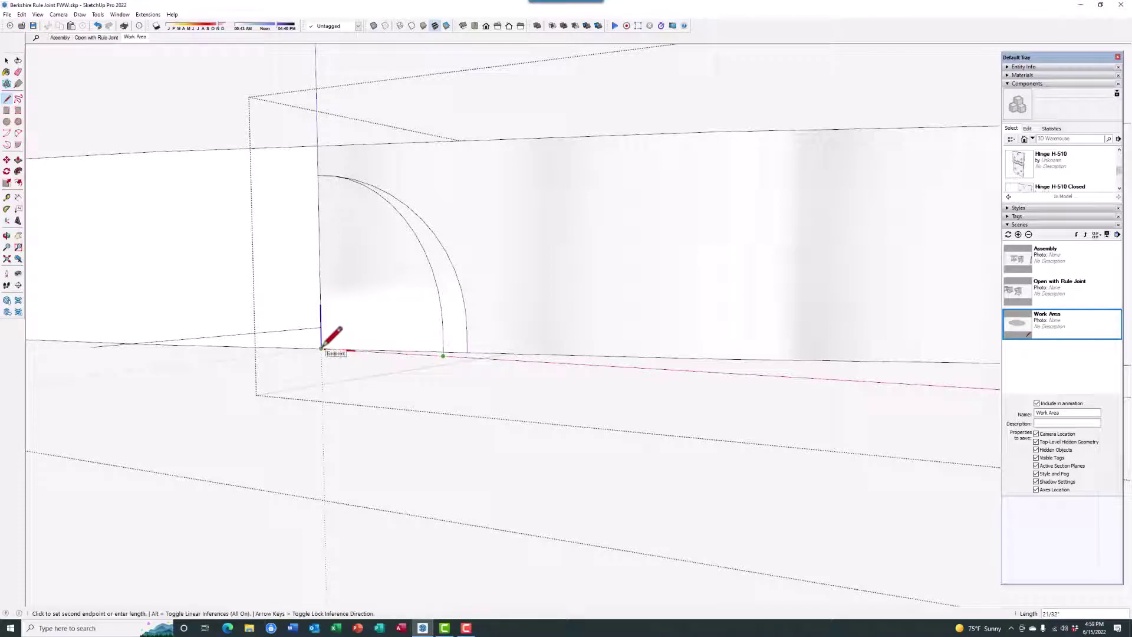
pyautogui.press('Escape')
# Step: Push/Pull the closed cove profile 30 1/4" along the joint, past the leaf's far end
pyautogui.moveTo(379, 265); pyautogui.dragTo(329, 367, button='middle')
pyautogui.click(6, 61)
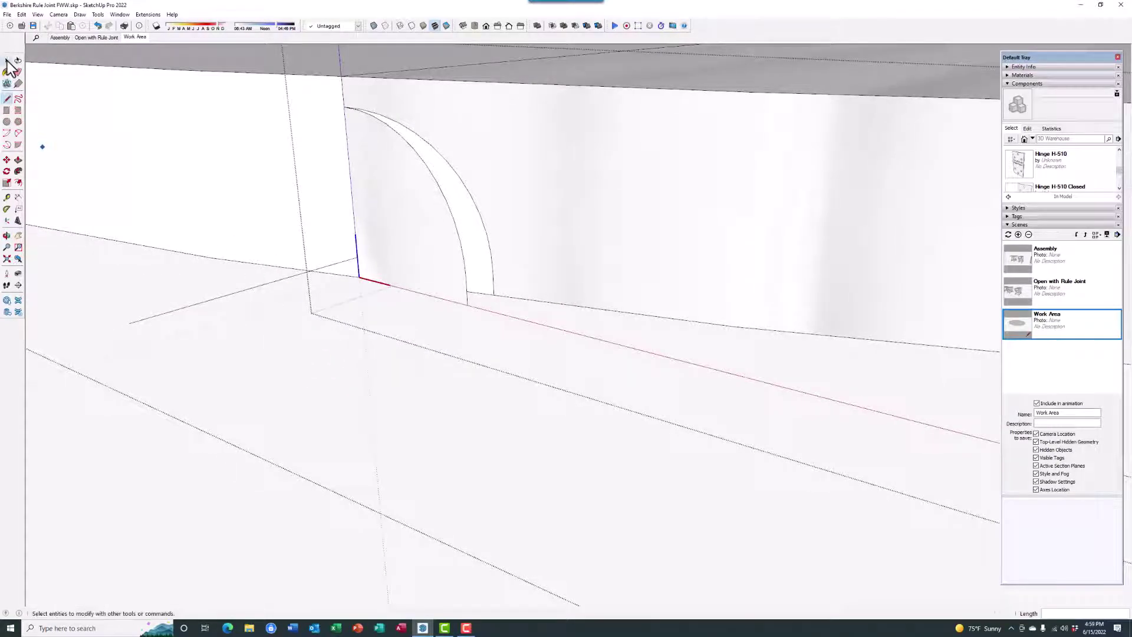
pyautogui.click(382, 212)
pyautogui.scroll(-3, 243, 355)
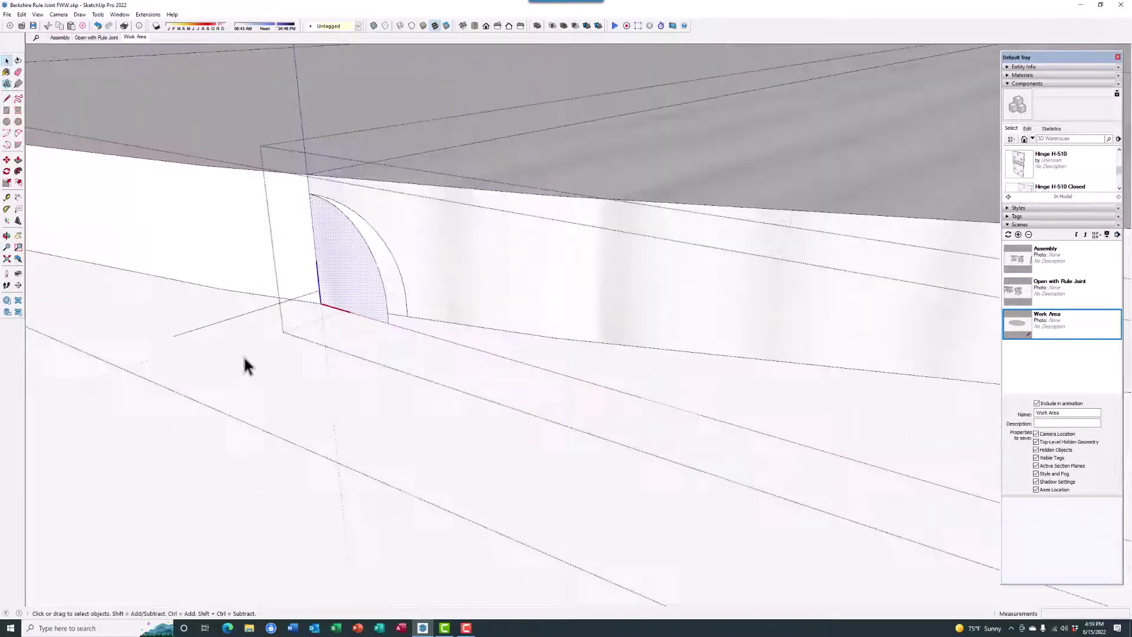
pyautogui.moveTo(337, 328)
pyautogui.mouseDown(button='middle')
pyautogui.moveTo(331, 316)
pyautogui.moveTo(319, 337)
pyautogui.mouseUp(button='middle')
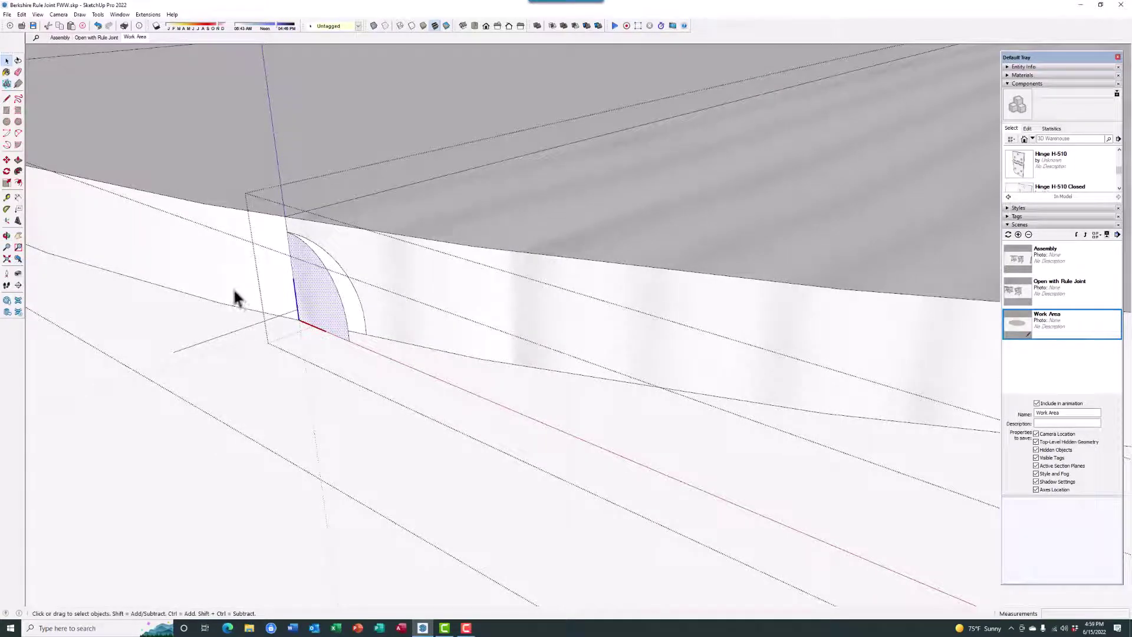
pyautogui.click(17, 160)
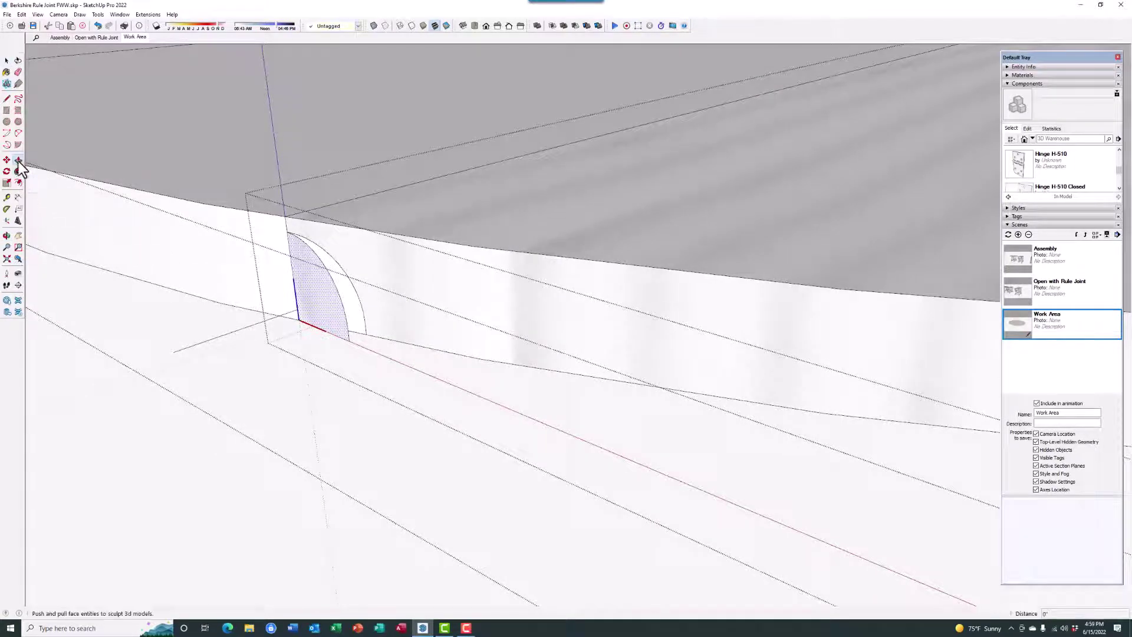
pyautogui.click(332, 319)
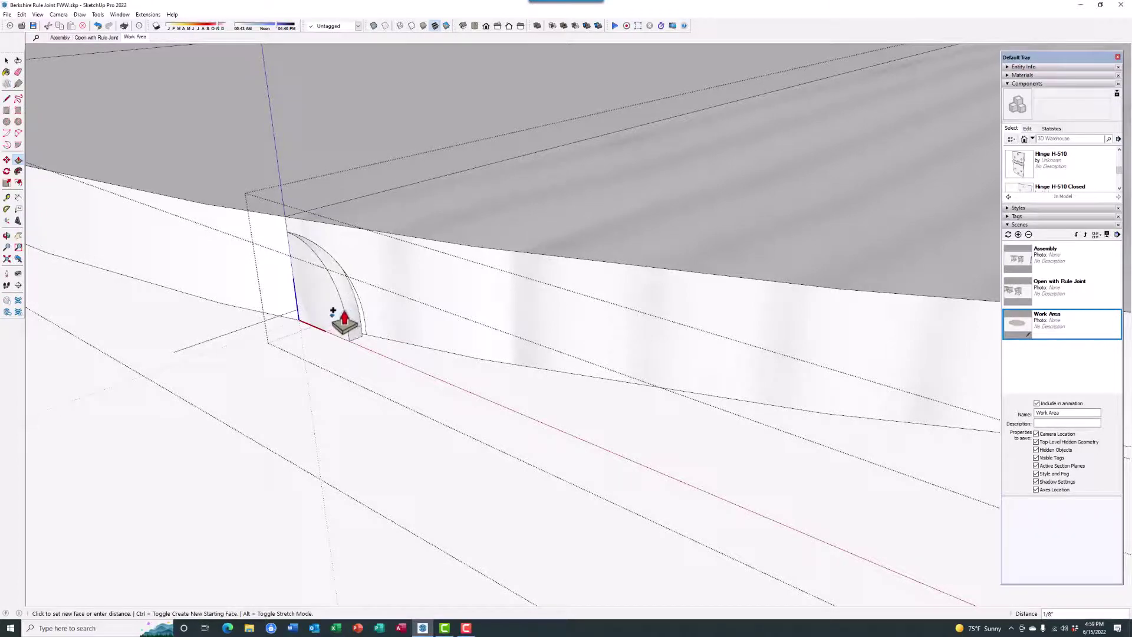
pyautogui.scroll(-5, 341, 311)
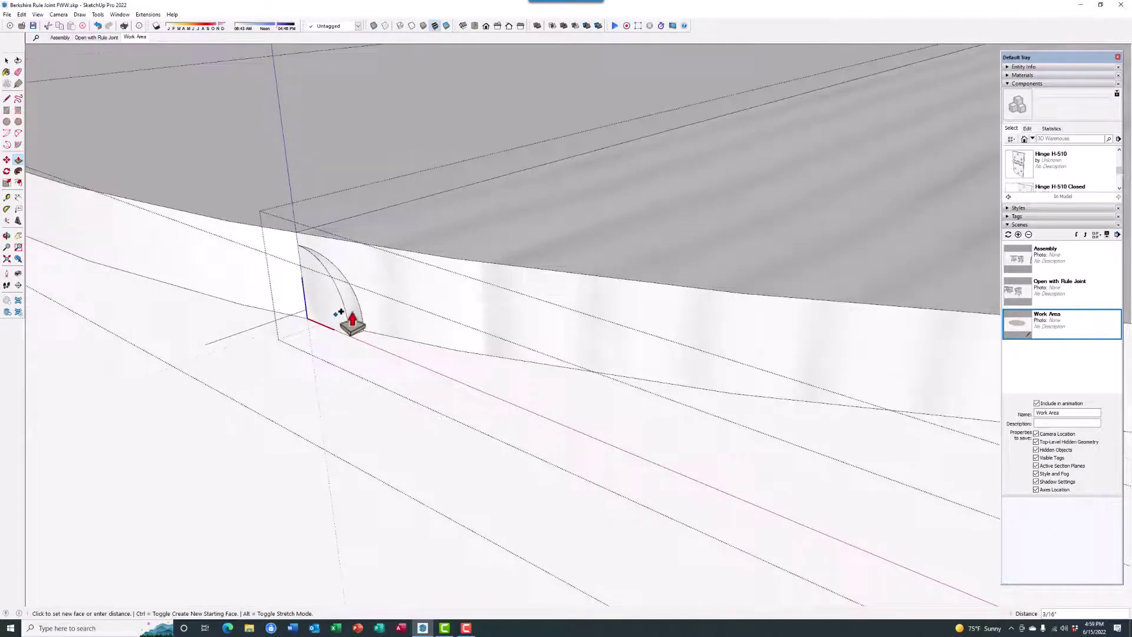
pyautogui.scroll(-3, 343, 309)
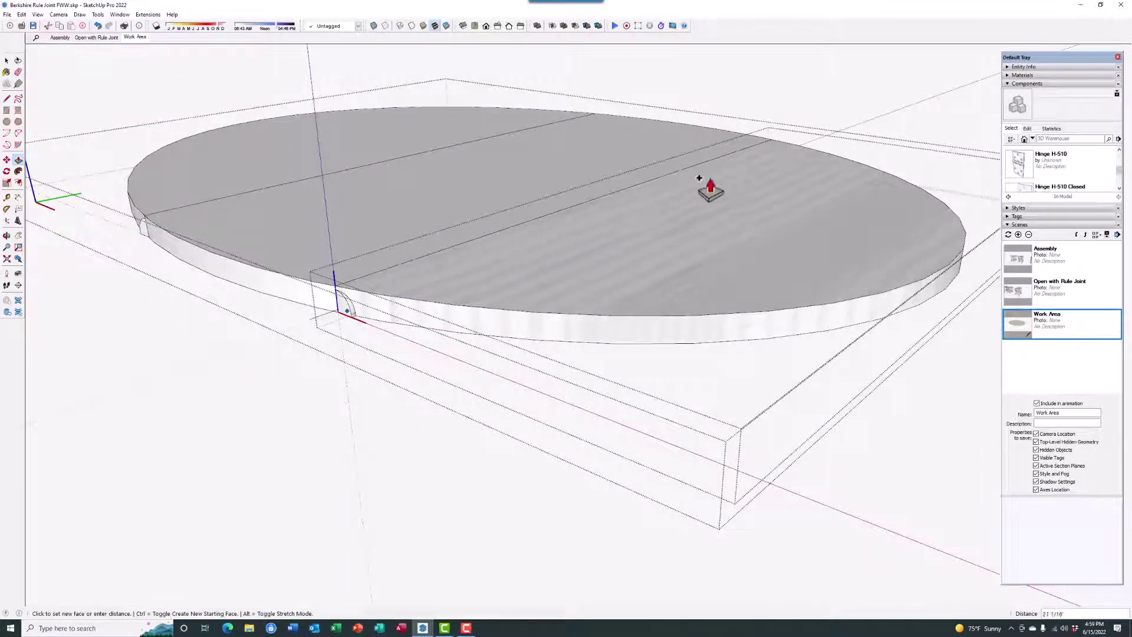
pyautogui.click(796, 145)
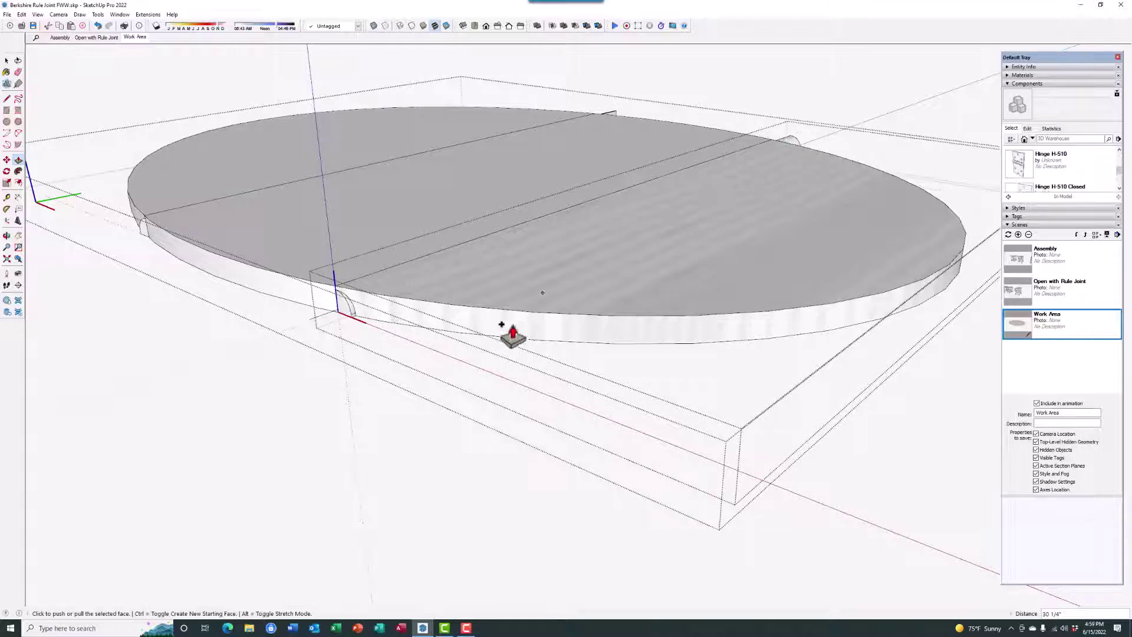
# Step: Select the extruded cove faces together with the leaf's curved outer edge face and intersect them with the selection only
pyautogui.scroll(1, 385, 295)
pyautogui.scroll(4, 376, 291)
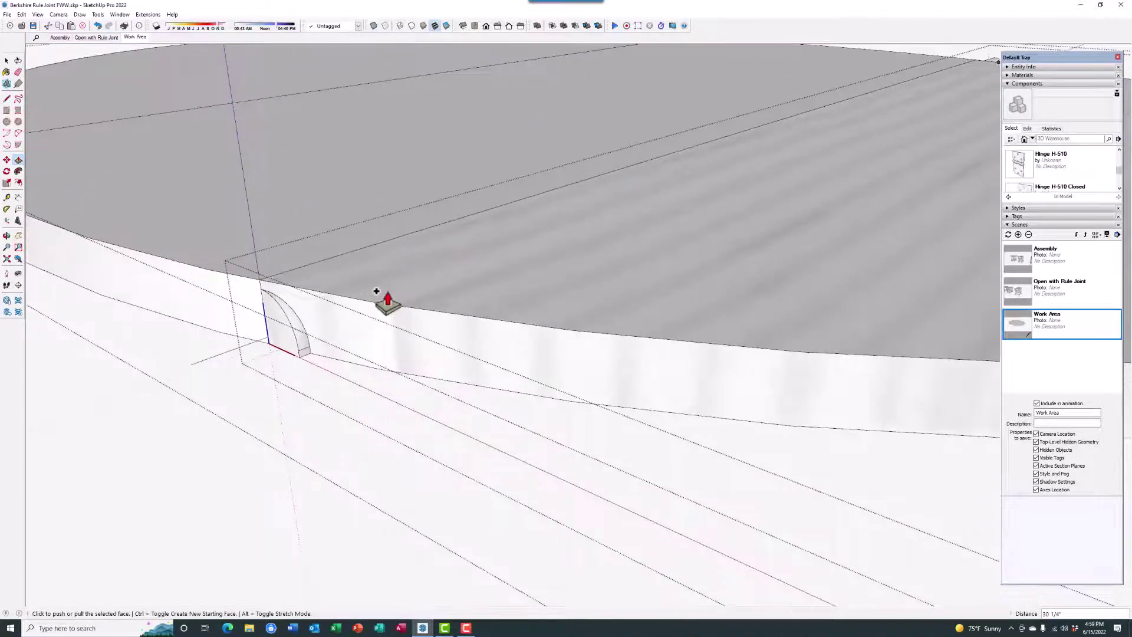
pyautogui.scroll(1, 325, 335)
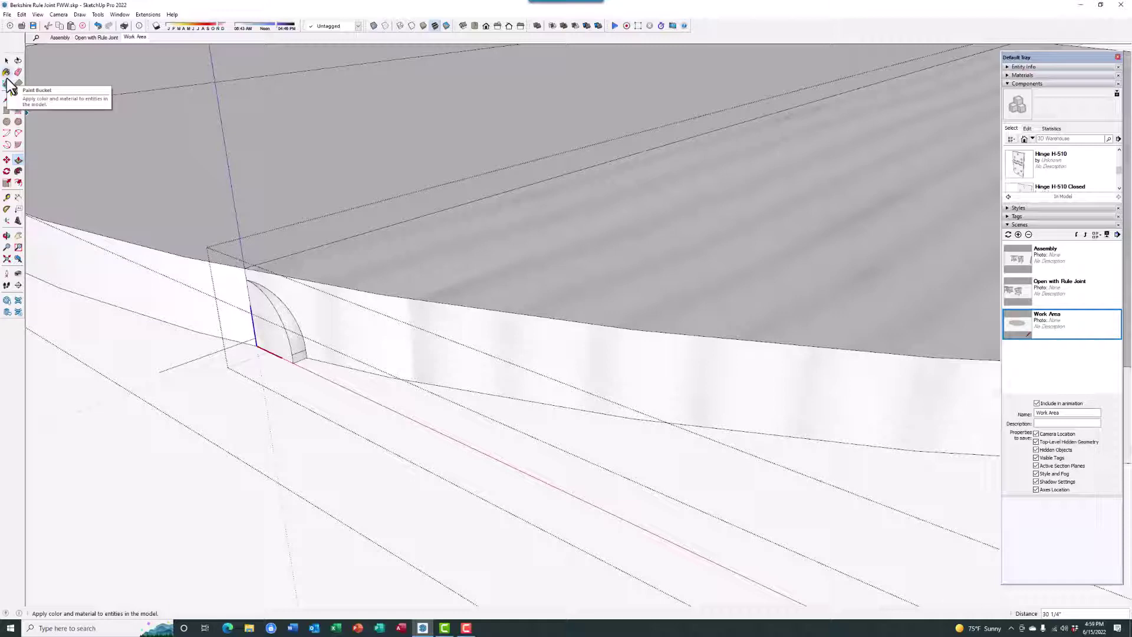
pyautogui.click(7, 61)
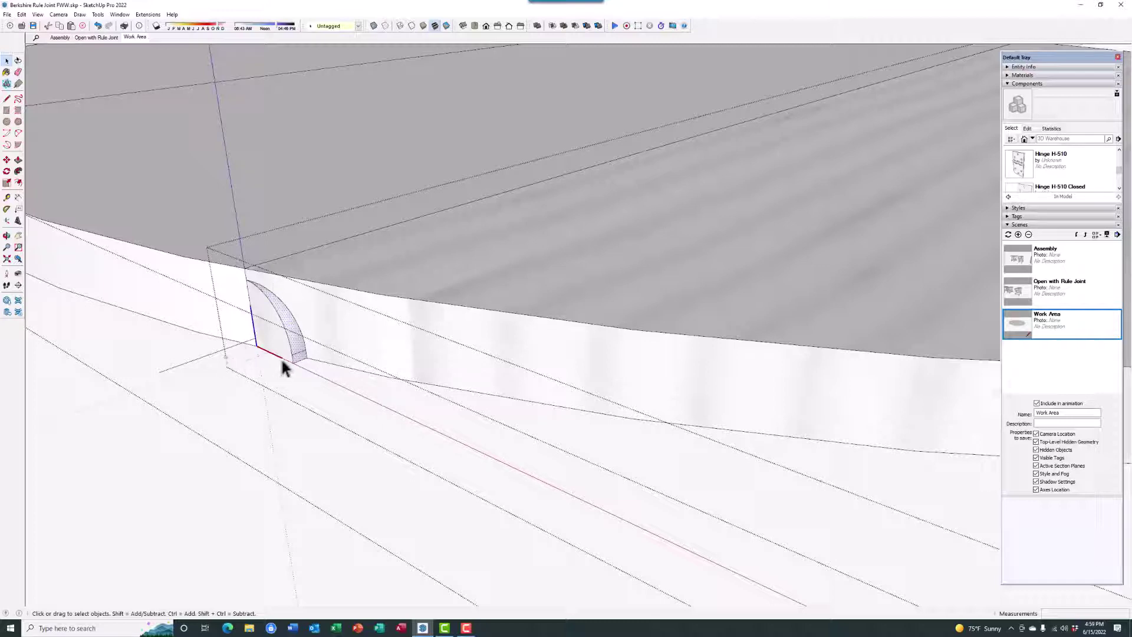
pyautogui.keyDown('shift'); pyautogui.click(338, 325); pyautogui.keyUp('shift')
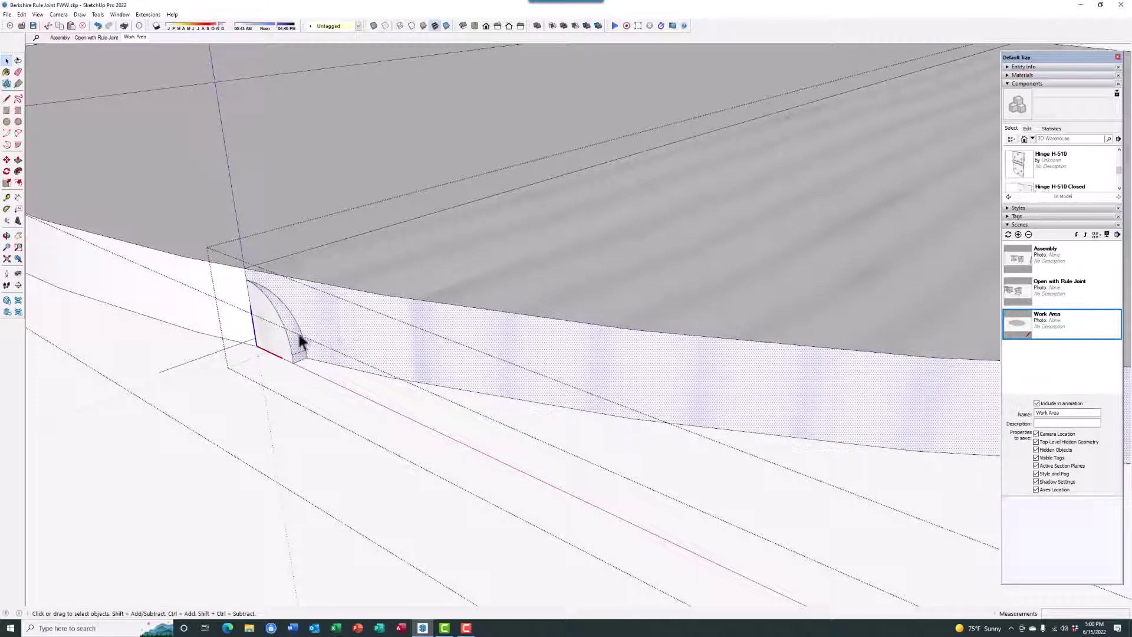
pyautogui.scroll(-4, 280, 334)
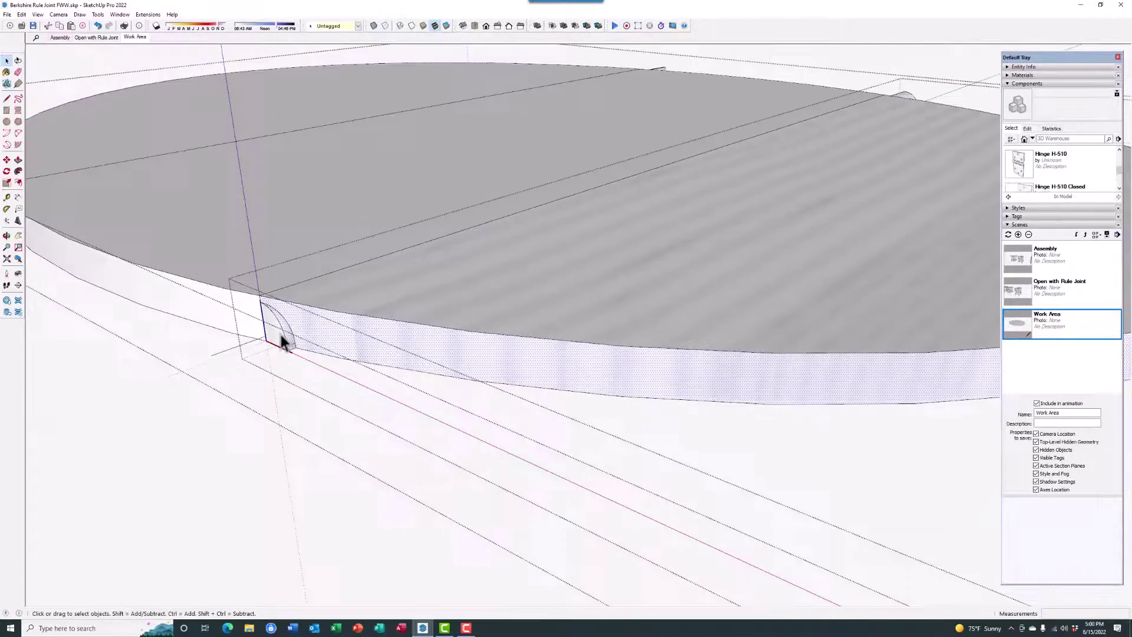
pyautogui.scroll(-2, 281, 335)
pyautogui.moveTo(549, 353); pyautogui.dragTo(519, 369, button='middle')
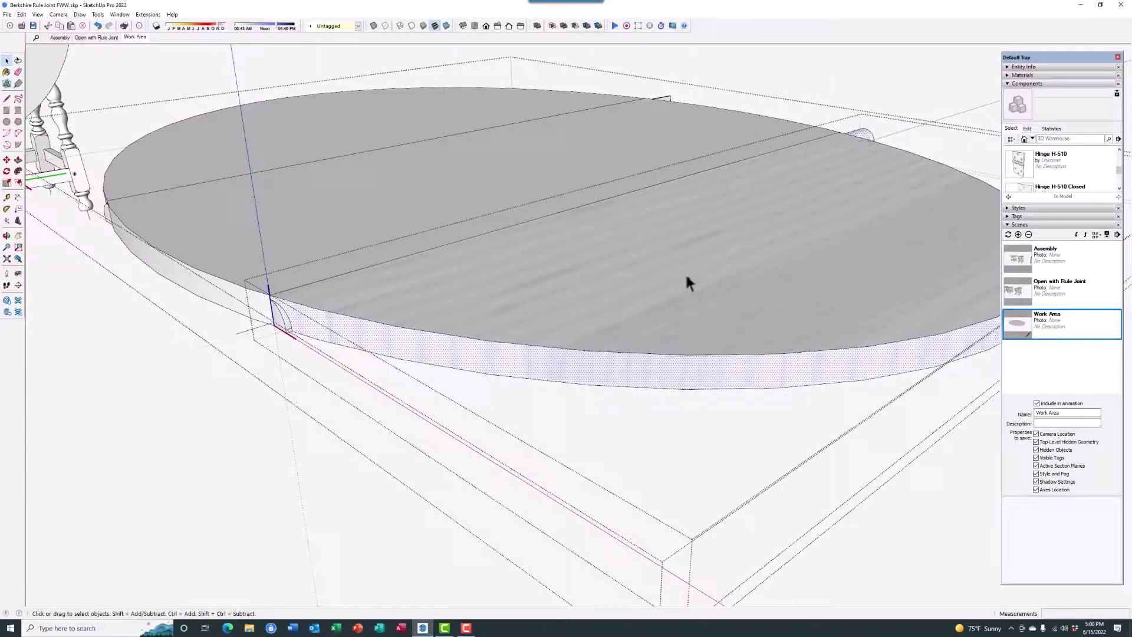
pyautogui.moveTo(502, 314); pyautogui.dragTo(614, 298, button='middle')
pyautogui.rightClick(246, 373)
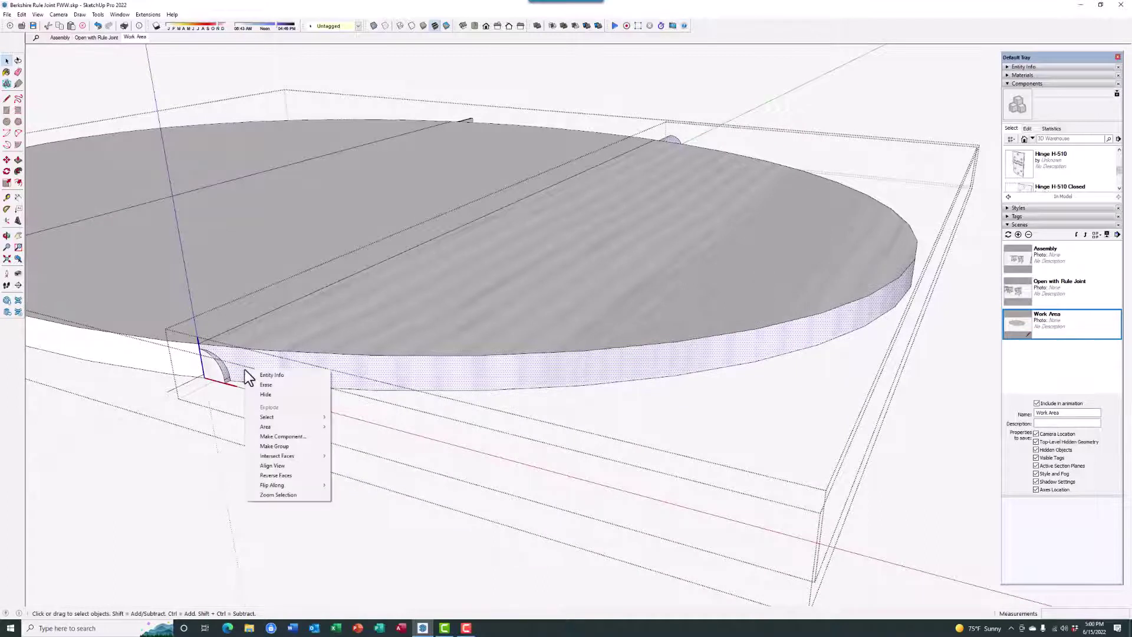
pyautogui.moveTo(264, 458)
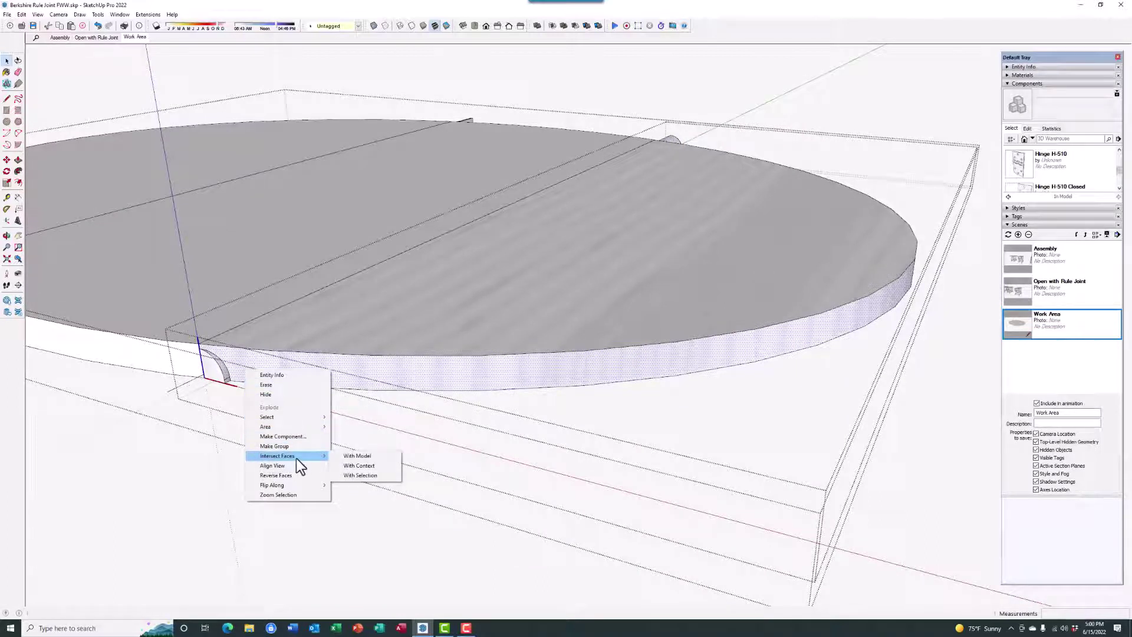
pyautogui.click(352, 475)
# Step: Close the drop leaf component and move the leaf about 4 9/16" straight away from the center board
pyautogui.scroll(-2, 429, 304)
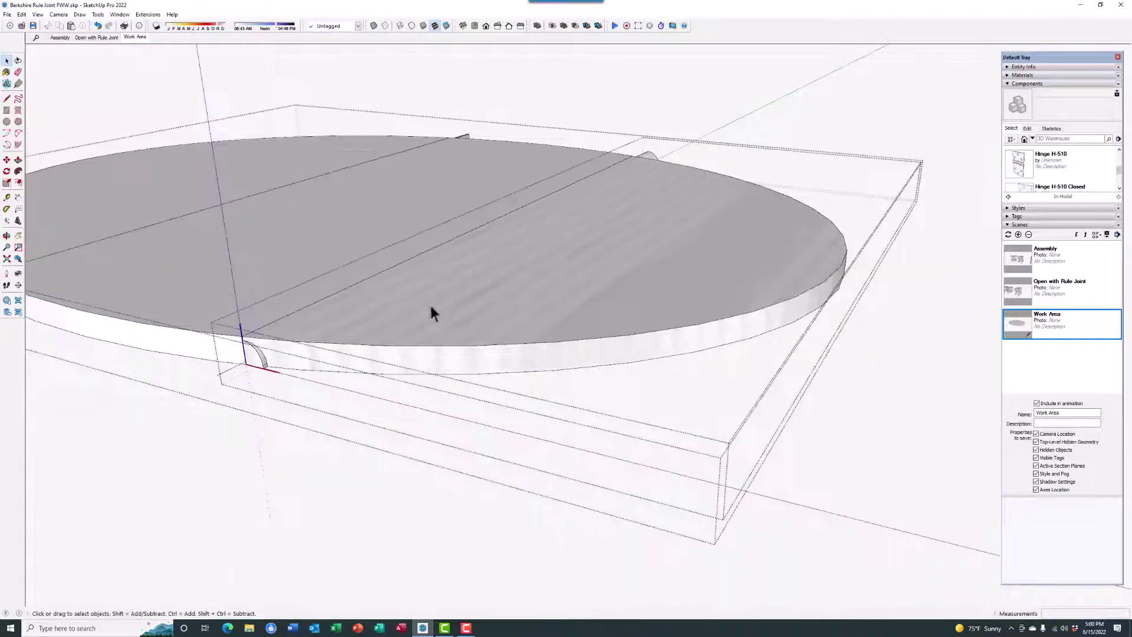
pyautogui.scroll(-2, 430, 303)
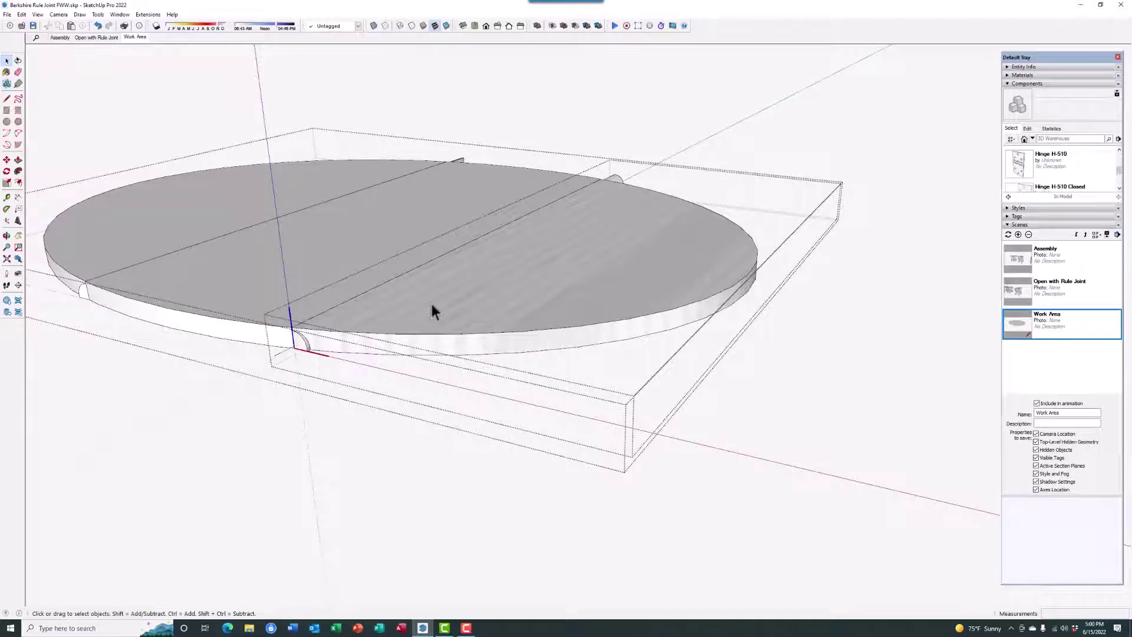
pyautogui.rightClick(436, 91)
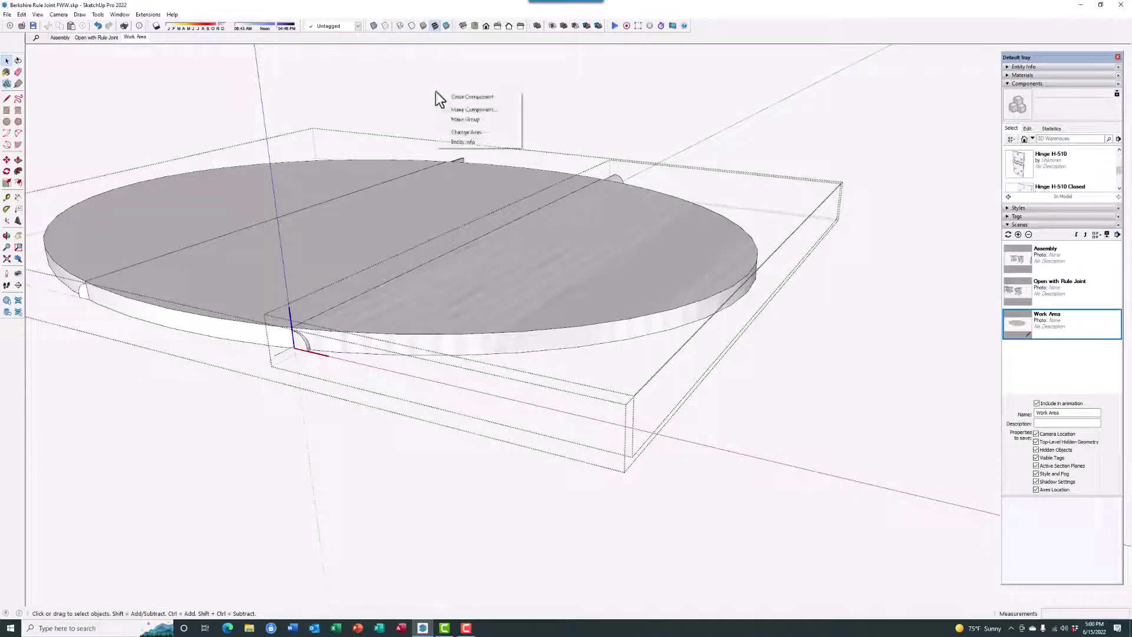
pyautogui.click(455, 96)
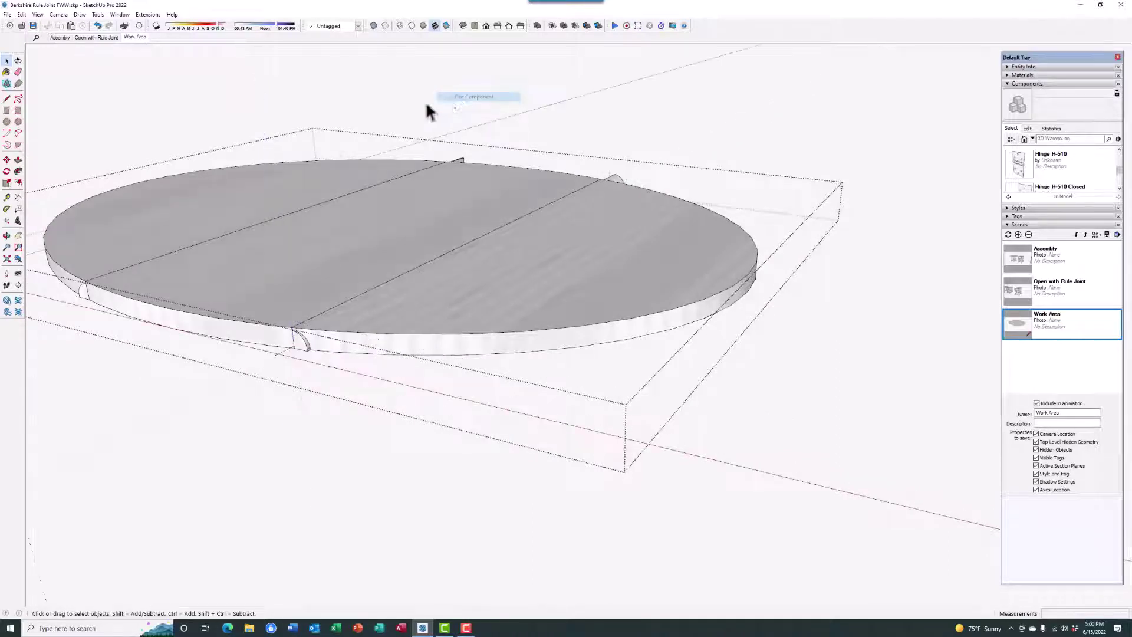
pyautogui.click(6, 160)
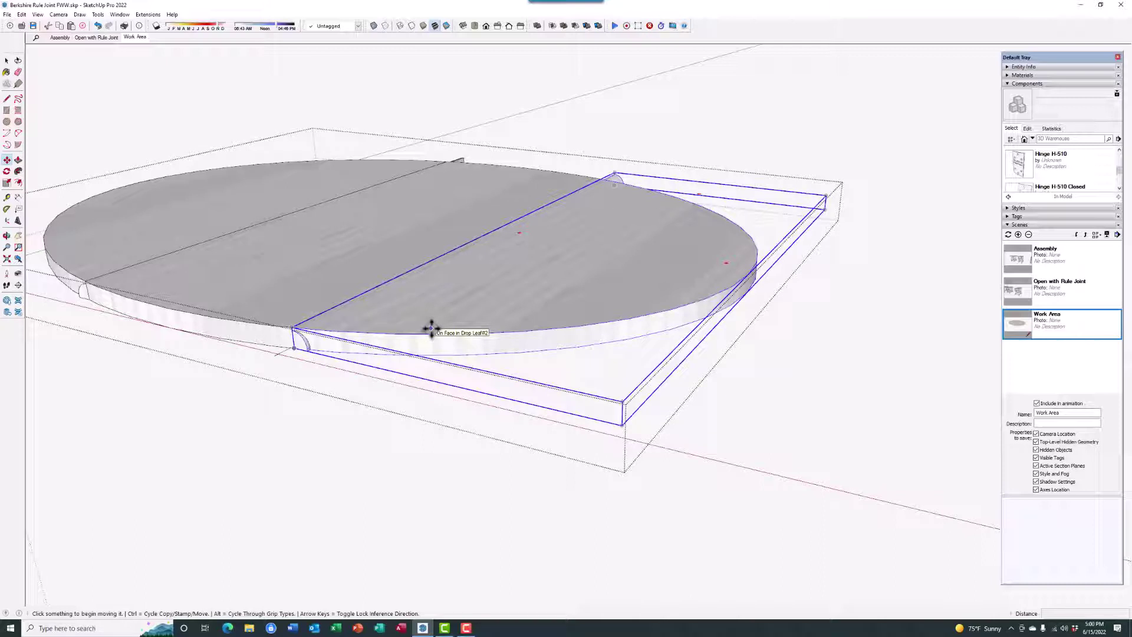
pyautogui.click(431, 328)
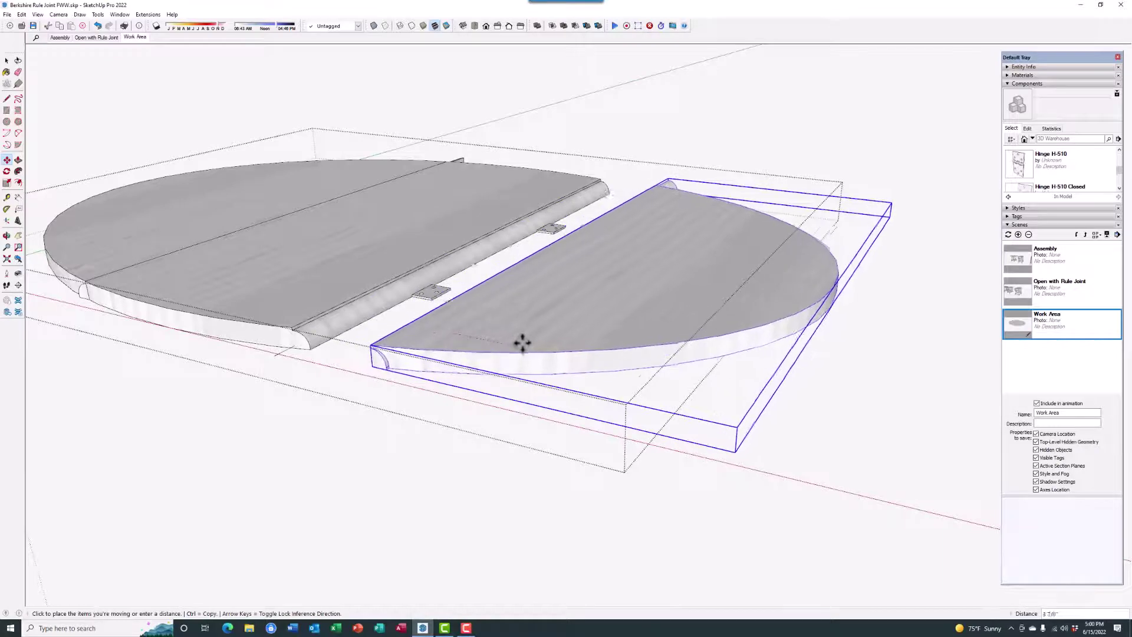
pyautogui.click(535, 345)
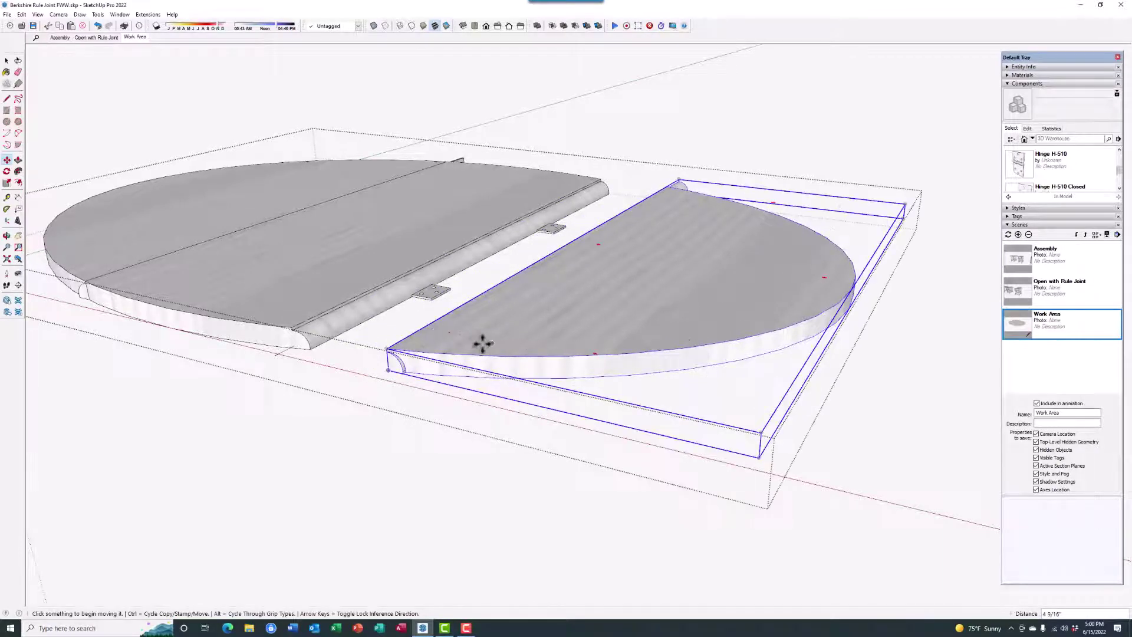
# Step: Open the drop leaf for editing and erase the waste at its lower joint corner outside the cove arc
pyautogui.press('o')
pyautogui.moveTo(468, 341); pyautogui.dragTo(733, 197)
pyautogui.press('m')
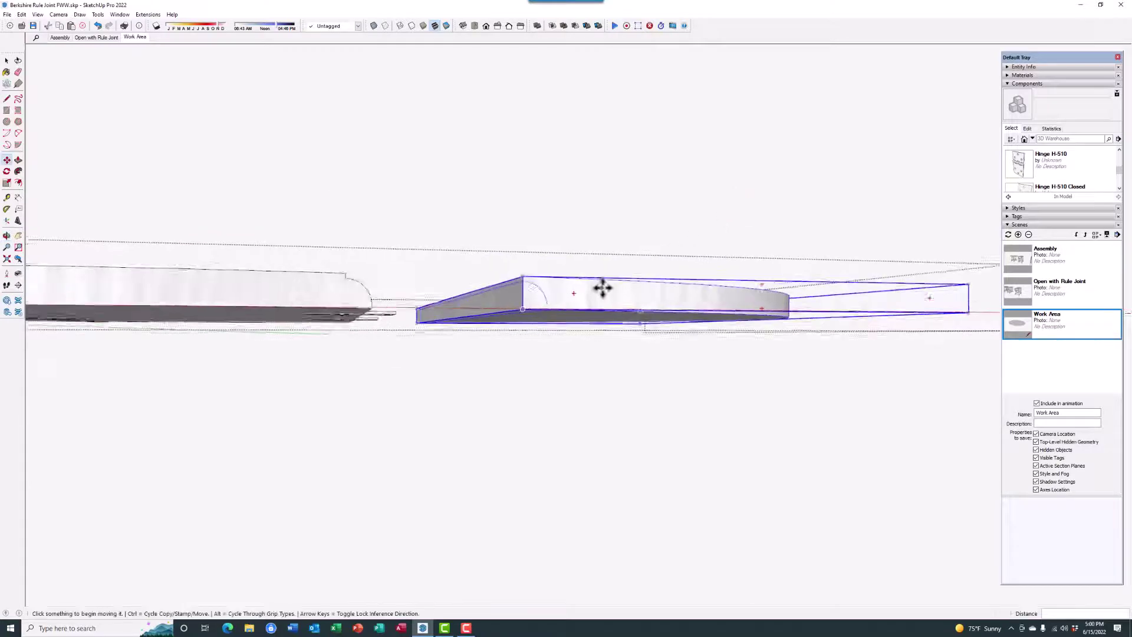
pyautogui.scroll(4, 607, 287)
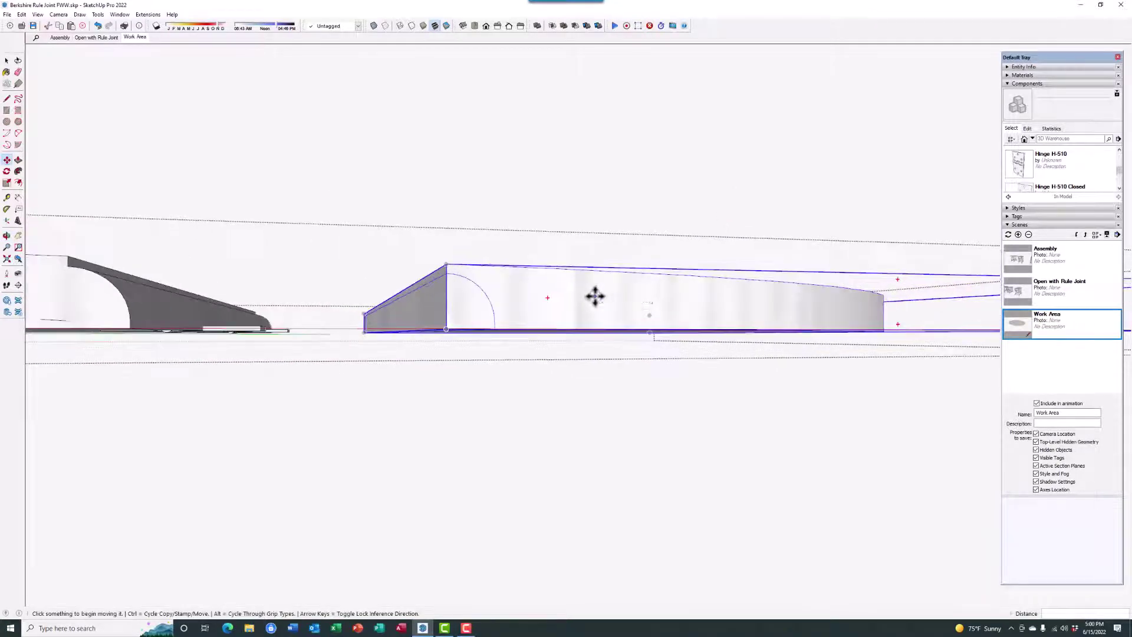
pyautogui.moveTo(584, 301); pyautogui.dragTo(588, 309, button='middle')
pyautogui.rightClick(587, 307)
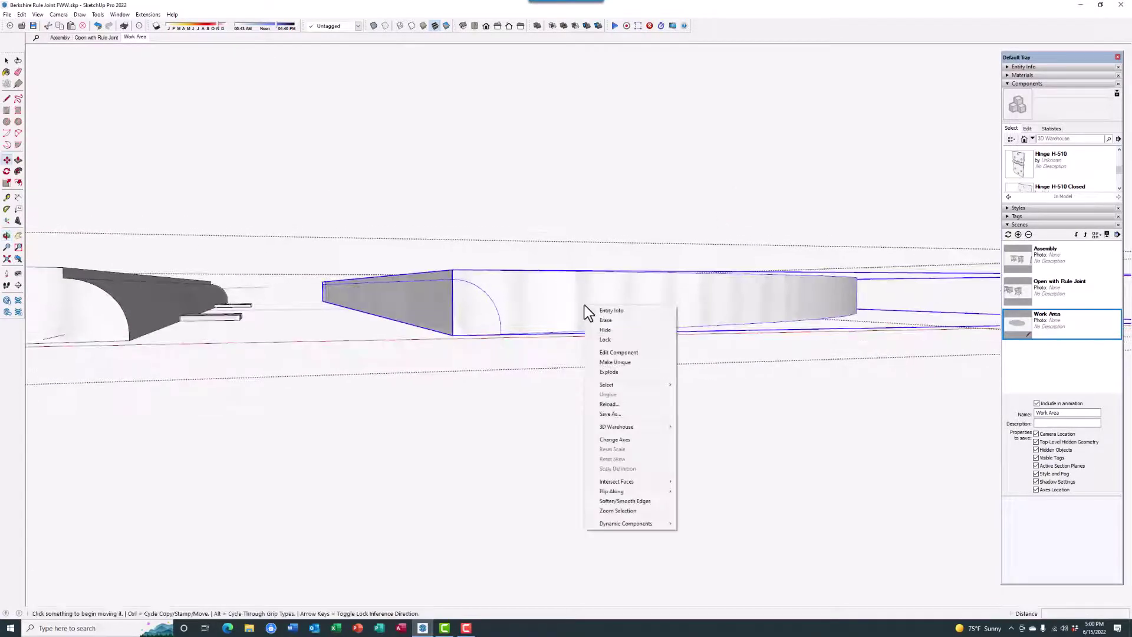
pyautogui.click(608, 352)
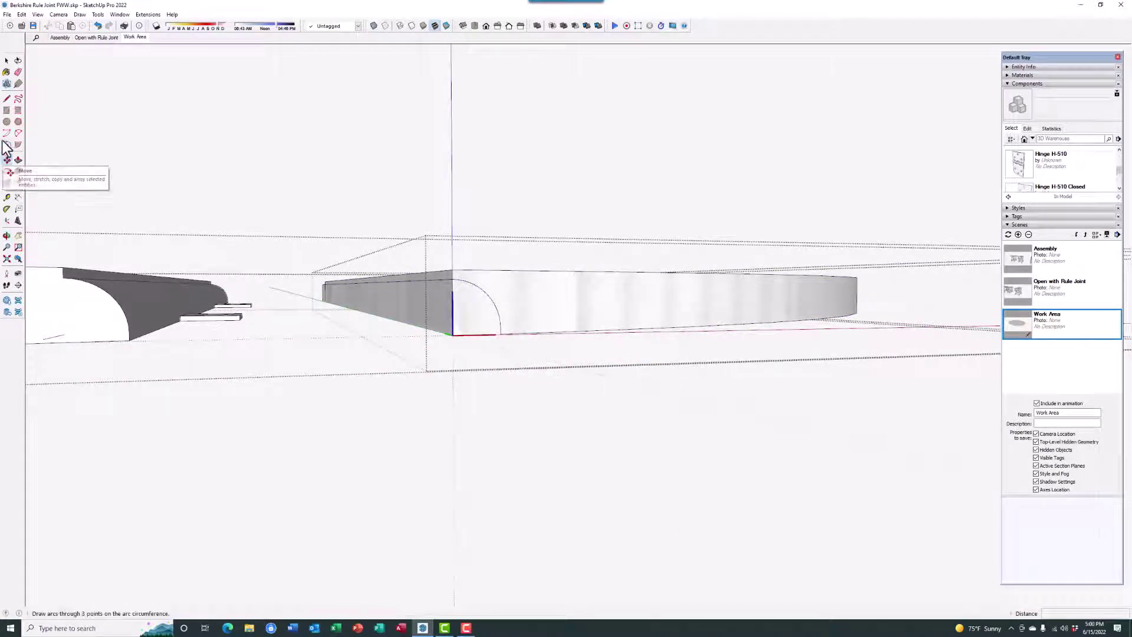
pyautogui.click(18, 72)
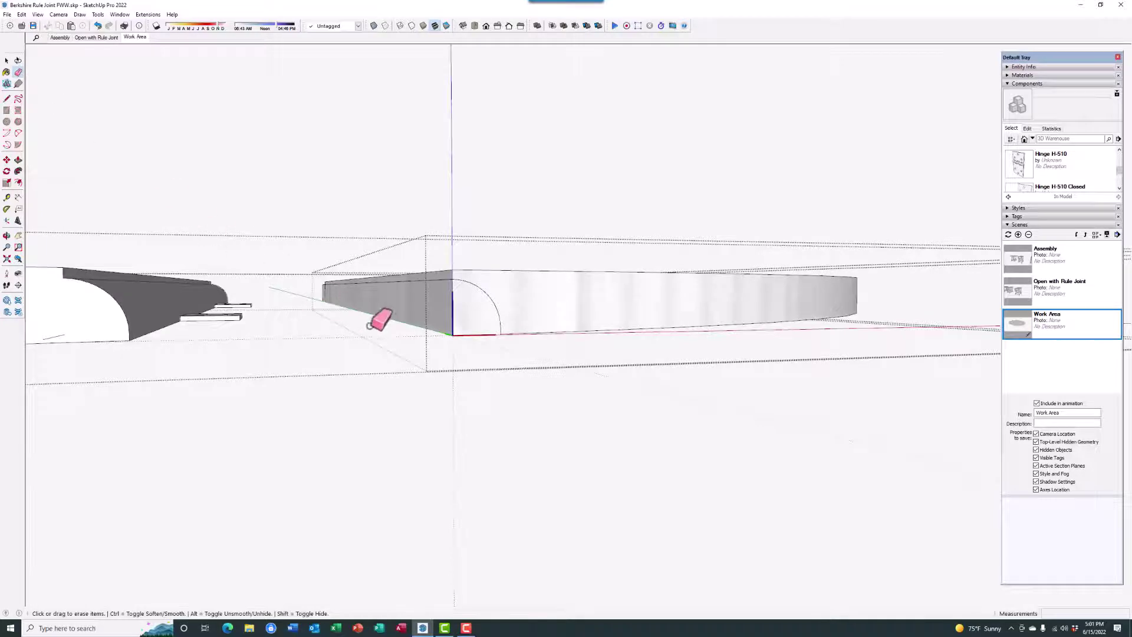
pyautogui.click(451, 335)
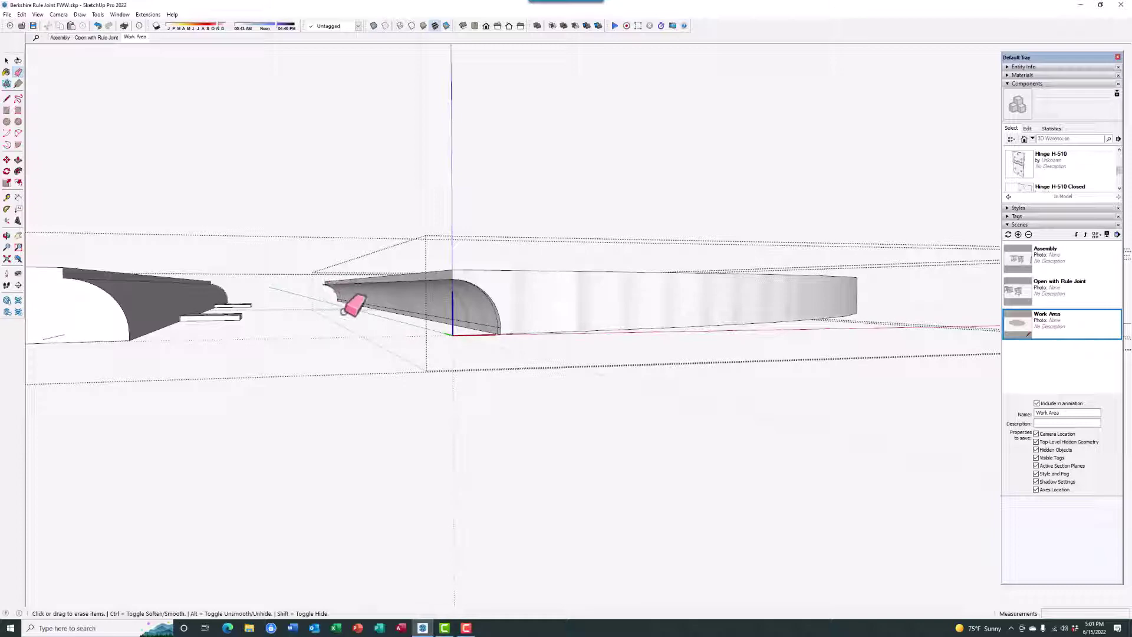
# Step: Erase the surplus extruded cove pieces that project past the leaf's far and near ends
pyautogui.moveTo(352, 278); pyautogui.dragTo(436, 307, button='middle')
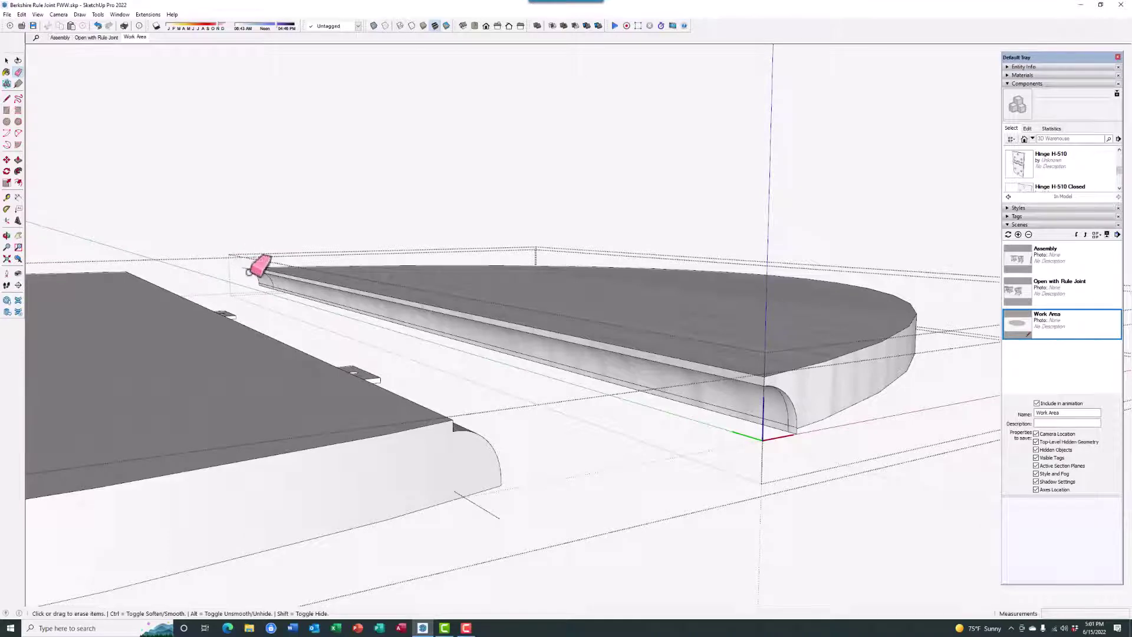
pyautogui.moveTo(324, 263)
pyautogui.mouseDown(button='middle')
pyautogui.moveTo(331, 283)
pyautogui.moveTo(493, 328)
pyautogui.moveTo(605, 334)
pyautogui.mouseUp(button='middle')
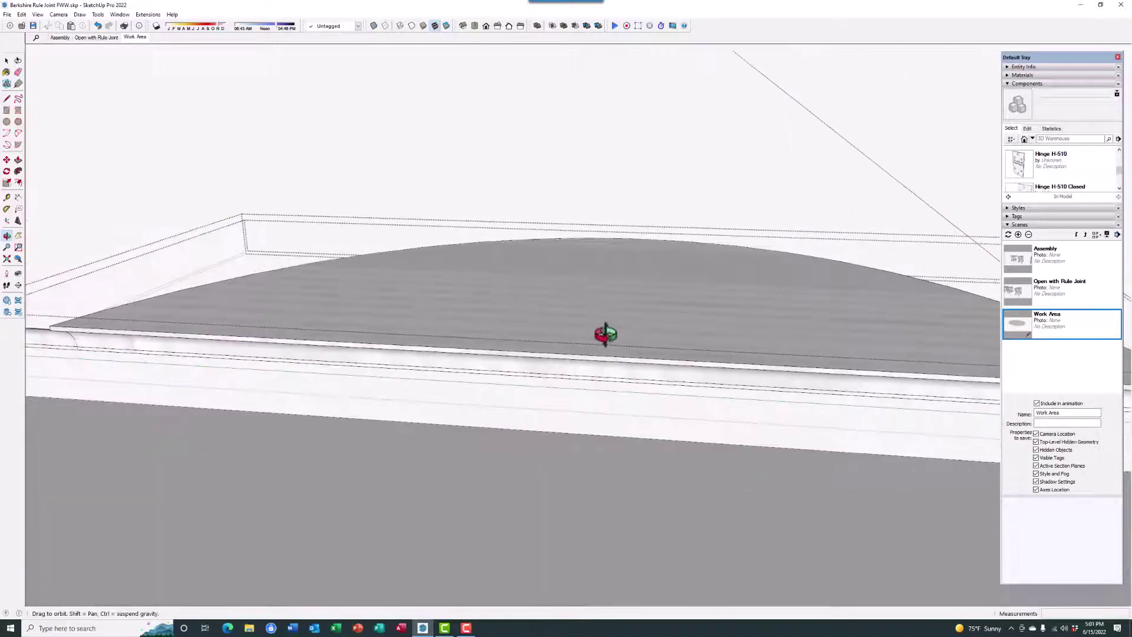
pyautogui.scroll(-5, 250, 327)
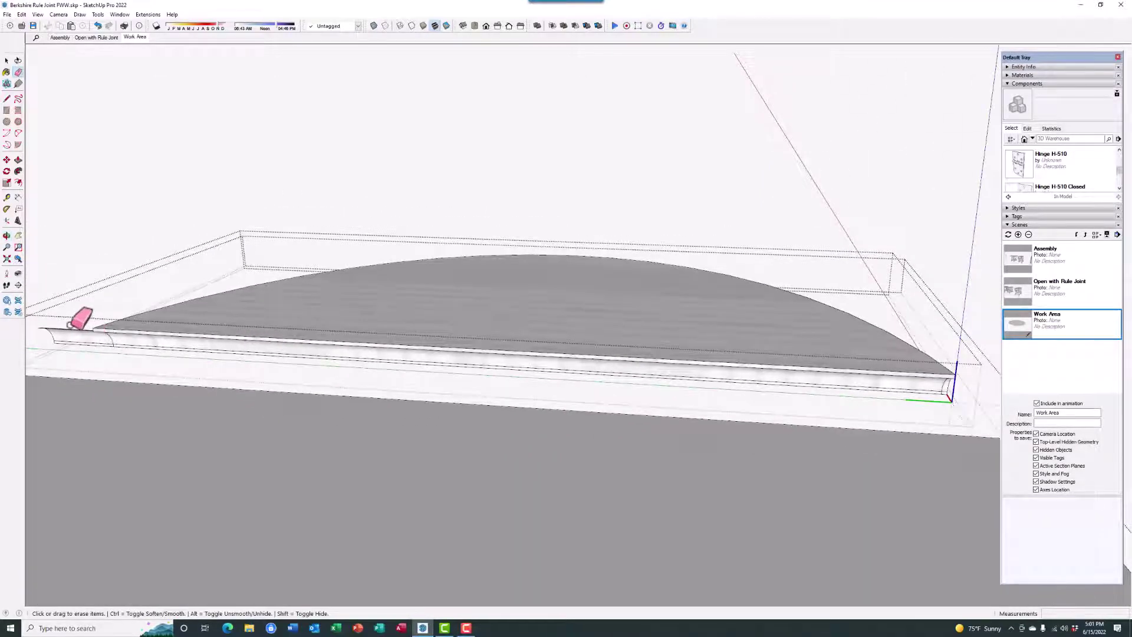
pyautogui.moveTo(63, 325)
pyautogui.mouseDown()
pyautogui.moveTo(34, 331)
pyautogui.moveTo(55, 344)
pyautogui.moveTo(63, 329)
pyautogui.mouseUp()
pyautogui.moveTo(147, 321)
pyautogui.mouseDown(button='middle')
pyautogui.moveTo(179, 254)
pyautogui.moveTo(7, 314)
pyautogui.moveTo(3, 348)
pyautogui.mouseUp(button='middle')
pyautogui.moveTo(533, 356)
pyautogui.mouseDown(button='middle')
pyautogui.moveTo(477, 345)
pyautogui.moveTo(387, 286)
pyautogui.moveTo(396, 267)
pyautogui.mouseUp(button='middle')
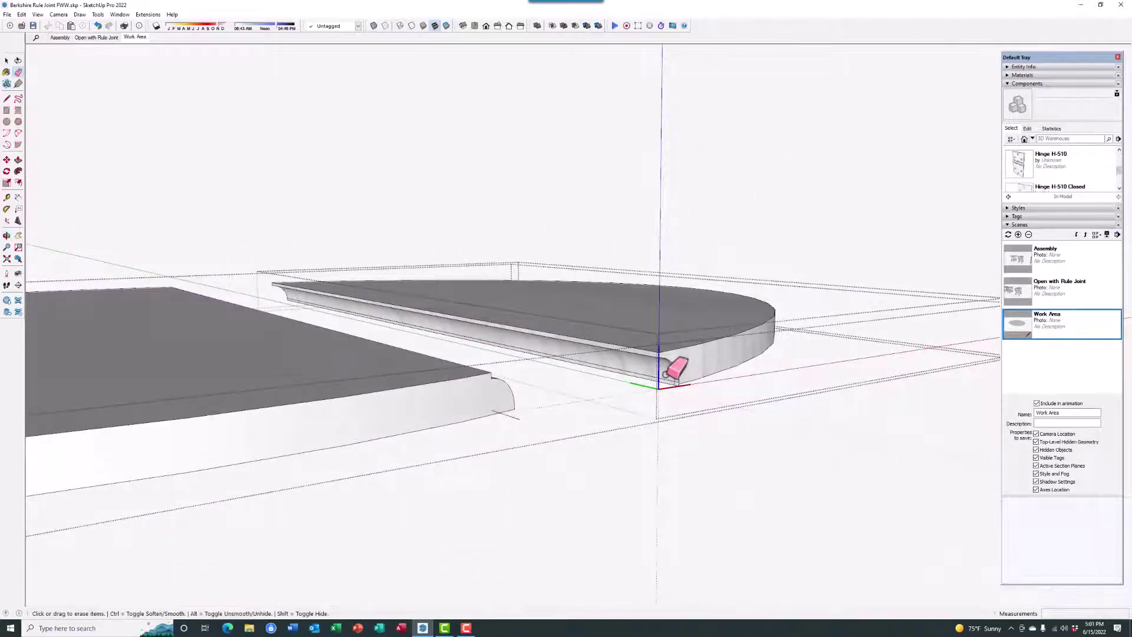
pyautogui.scroll(5, 667, 374)
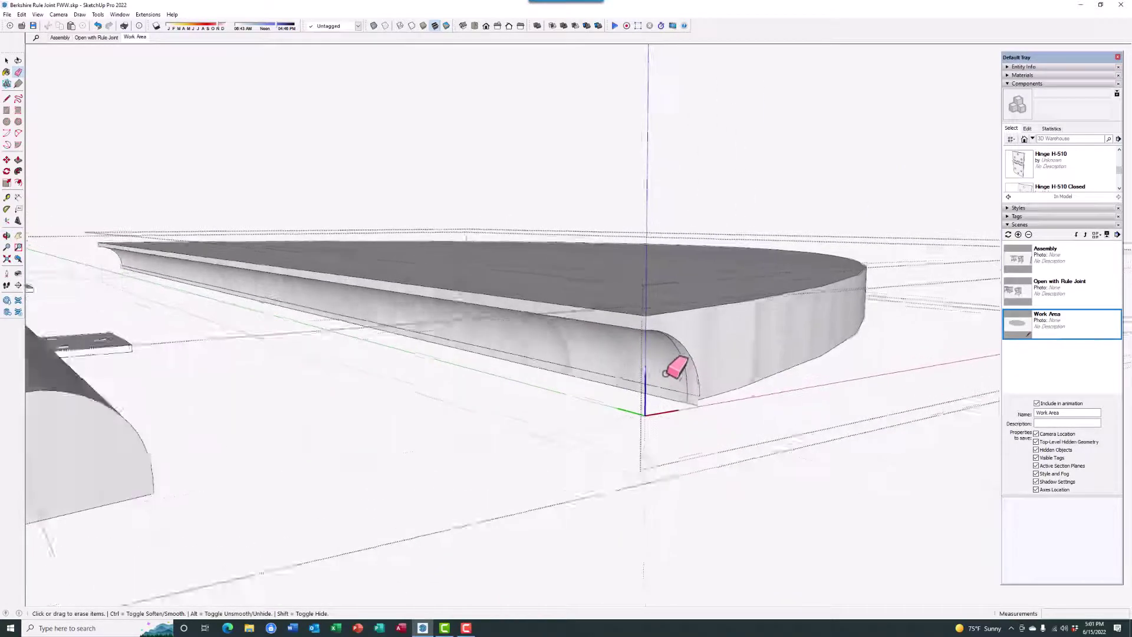
pyautogui.scroll(1, 668, 372)
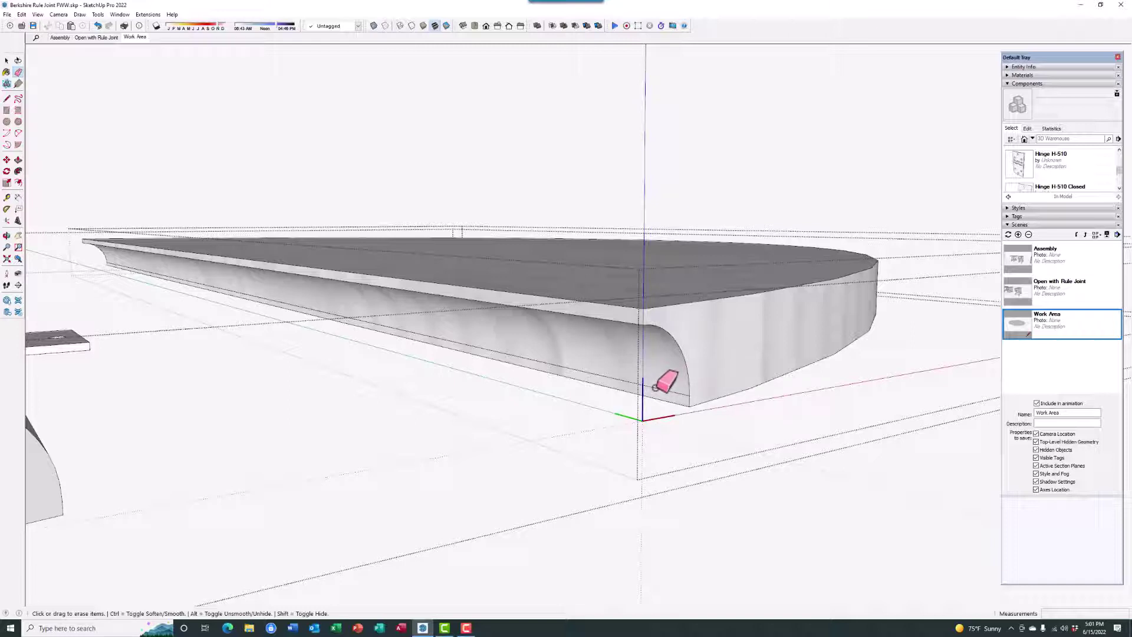
# Step: Soften the line running lengthwise along the bottom of the cove and close the drop leaf component
pyautogui.press('ctrl')
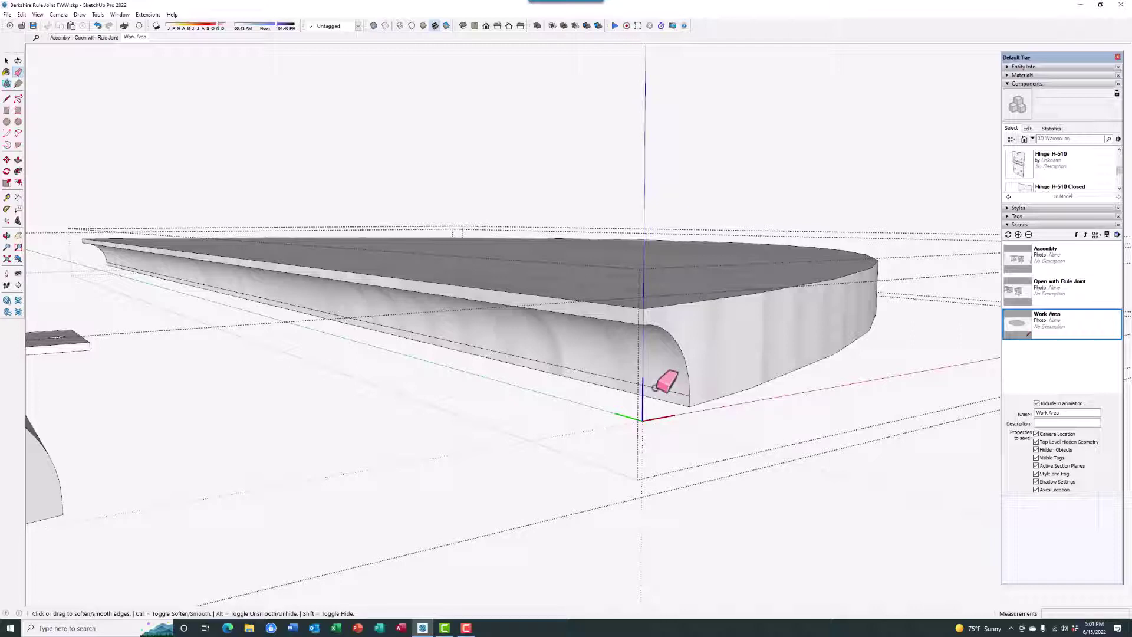
pyautogui.keyDown('ctrl'); pyautogui.click(657, 386); pyautogui.keyUp('ctrl')
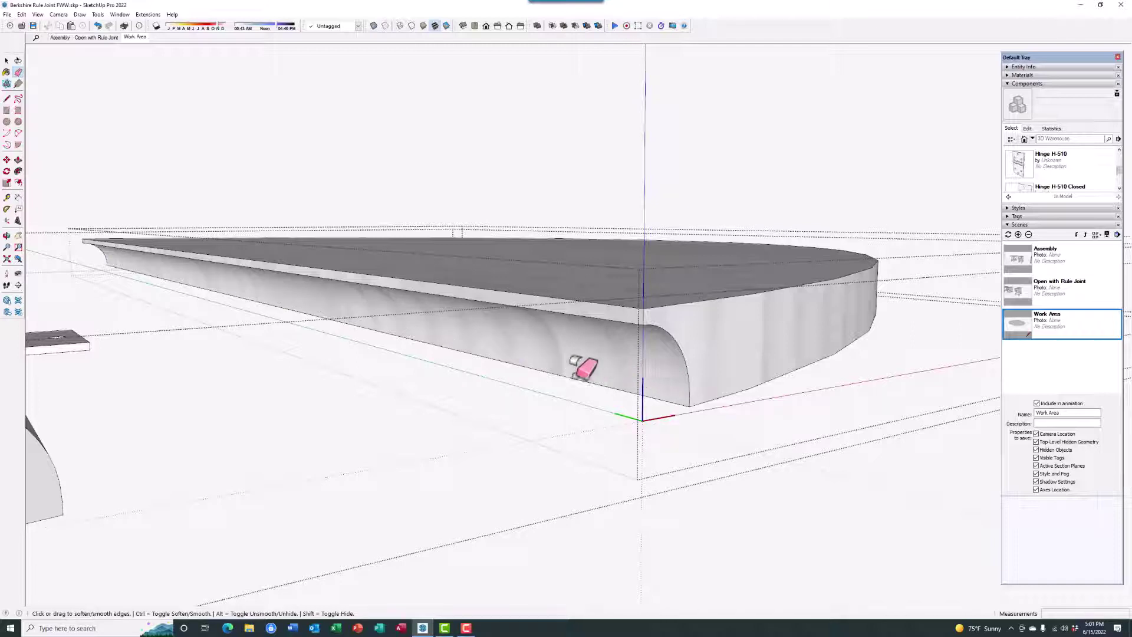
pyautogui.moveTo(575, 374); pyautogui.dragTo(365, 398, button='middle')
pyautogui.scroll(-5, 372, 395)
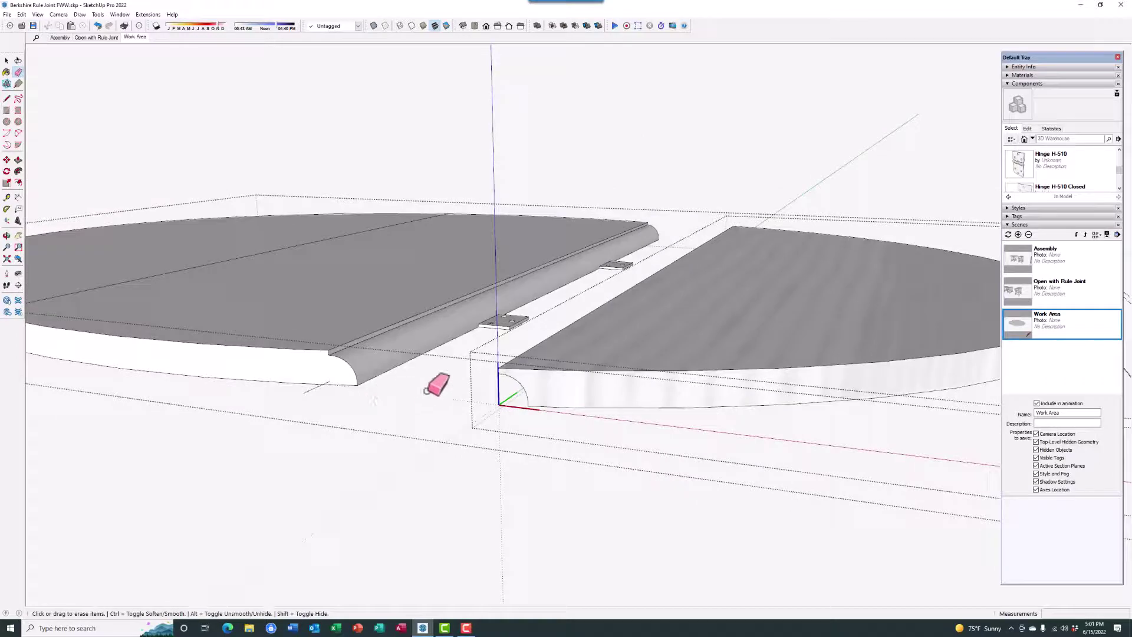
pyautogui.scroll(-2, 453, 377)
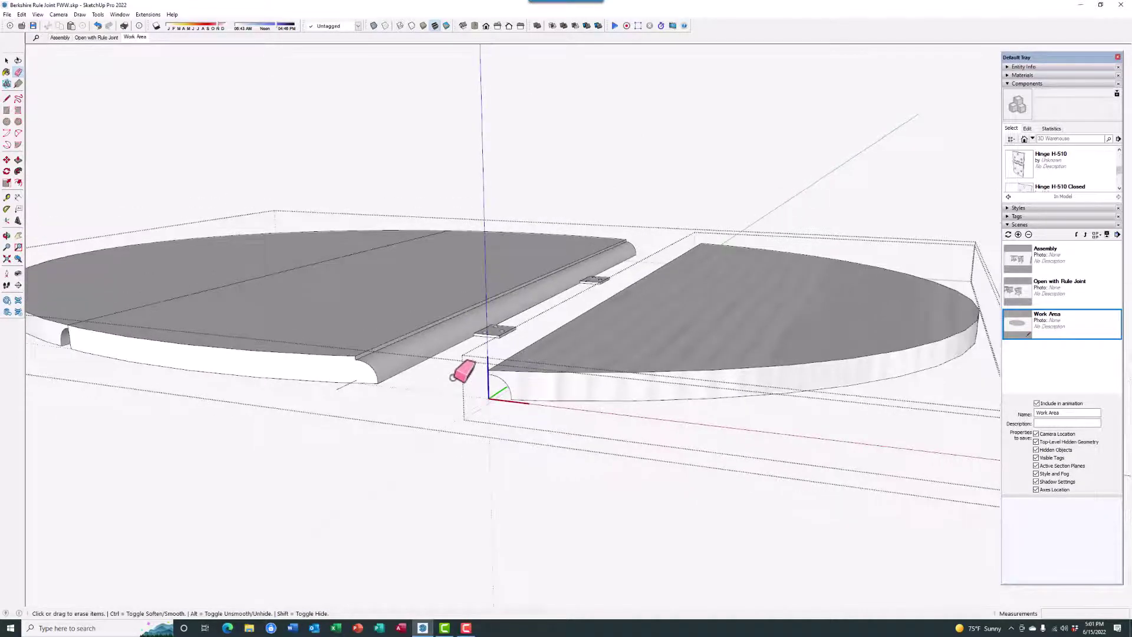
pyautogui.moveTo(504, 367); pyautogui.dragTo(468, 389, button='middle')
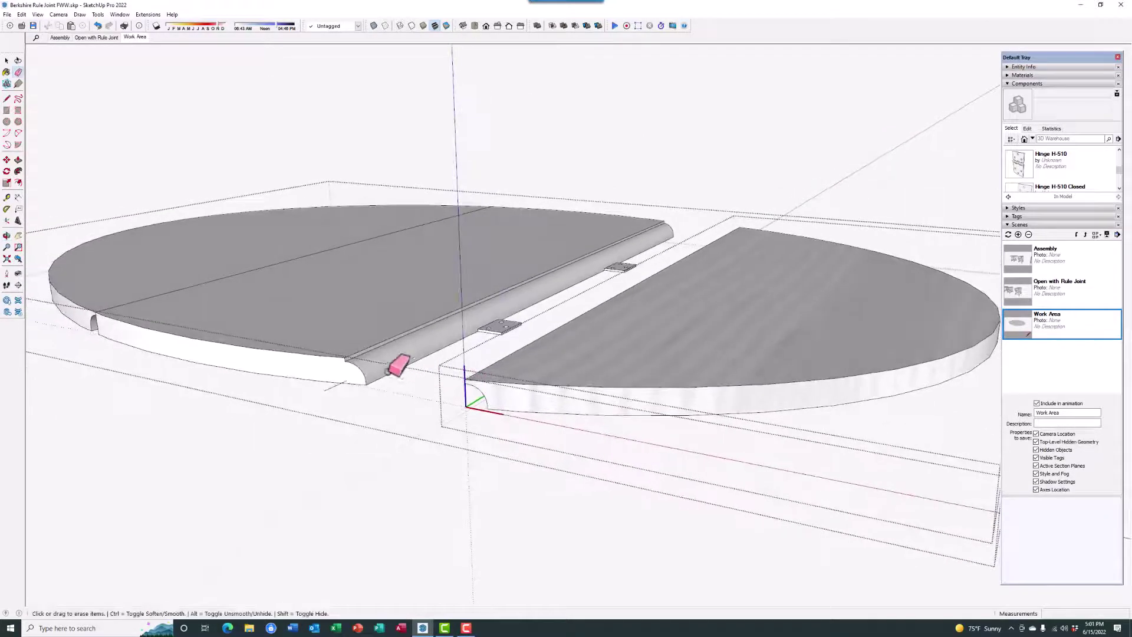
pyautogui.rightClick(508, 99)
pyautogui.click(531, 103)
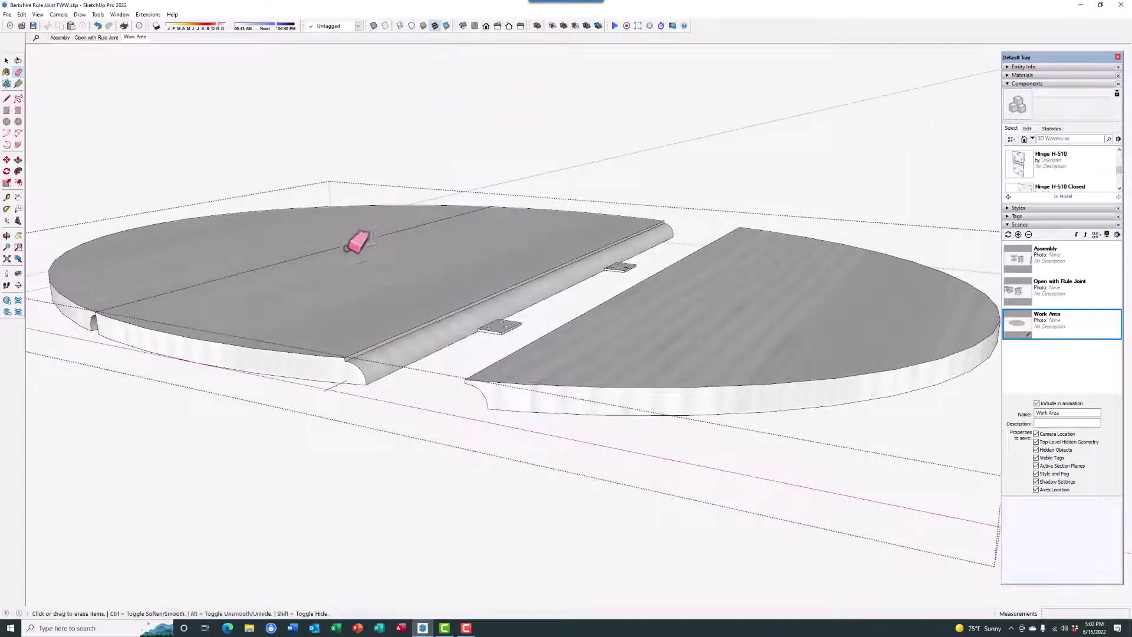
# Step: Move the drop leaf by its upper joint corner back onto the center board's matching top corner
pyautogui.click(7, 160)
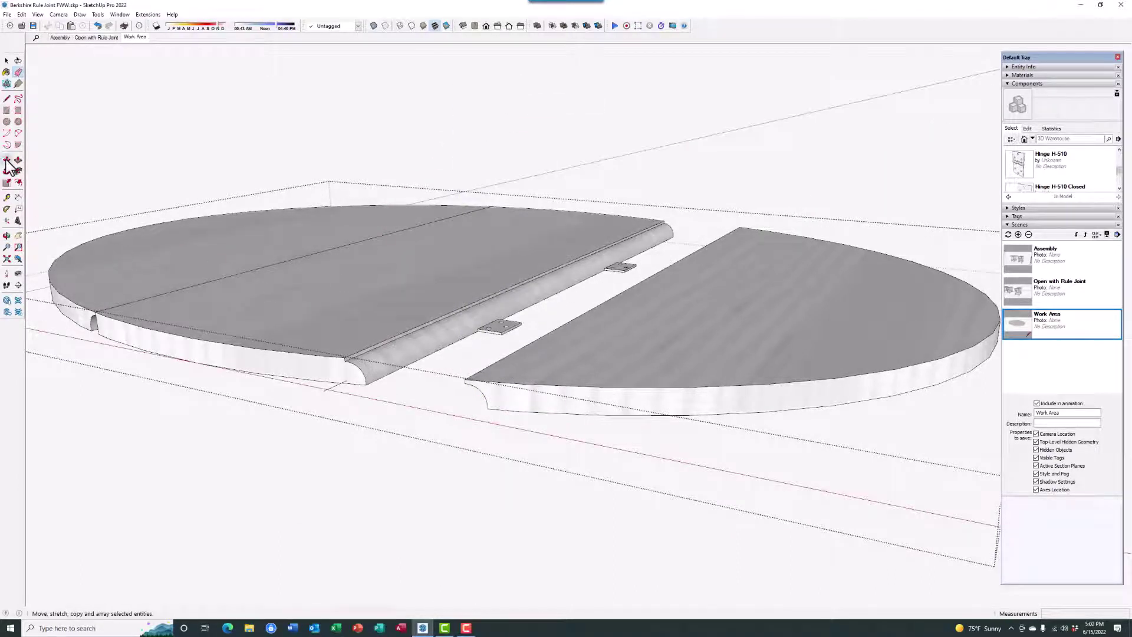
pyautogui.click(465, 377)
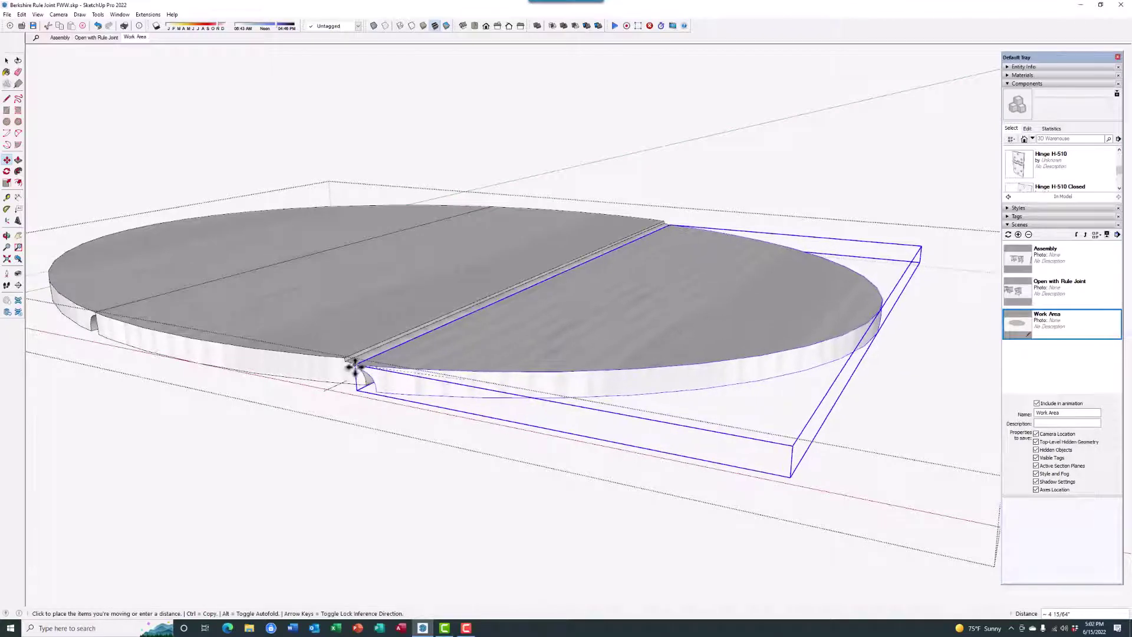
pyautogui.scroll(5, 355, 366)
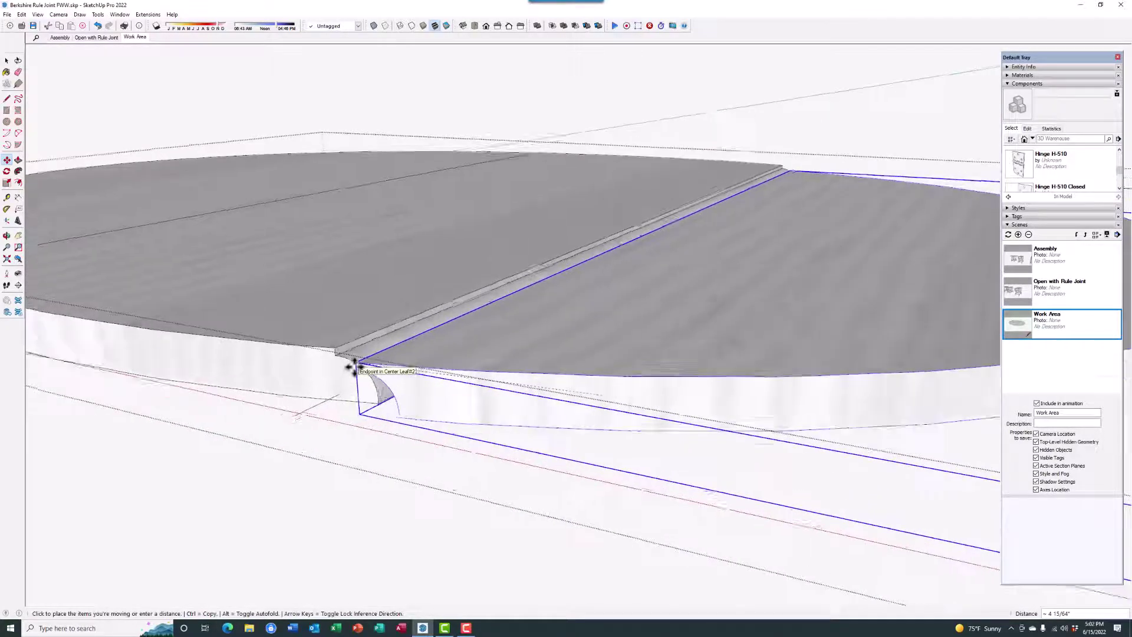
pyautogui.scroll(2, 354, 367)
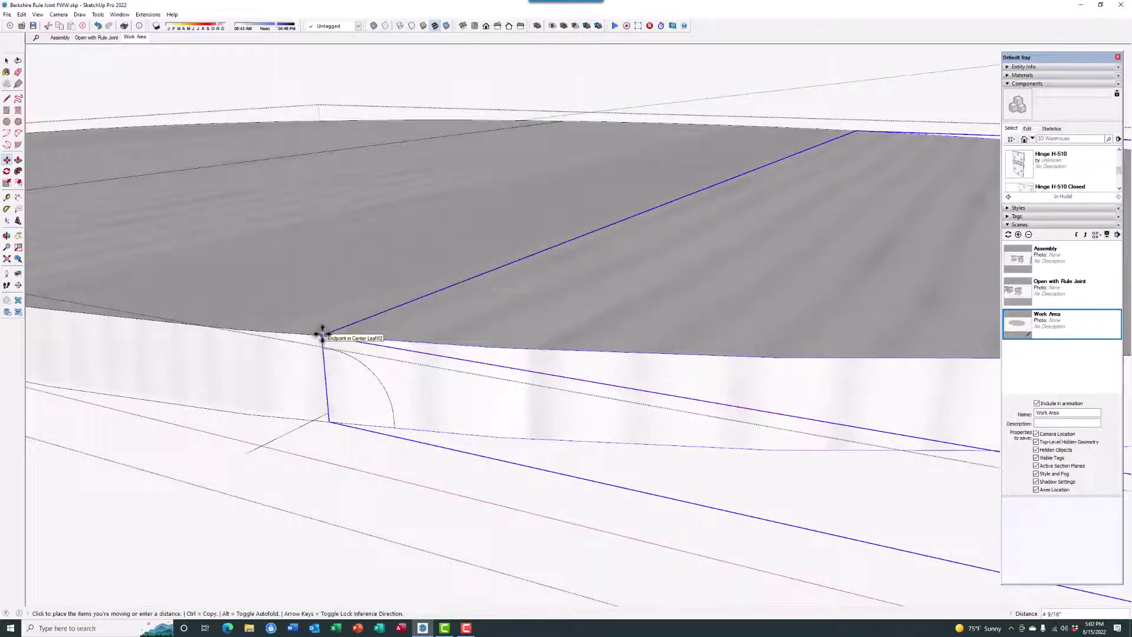
pyautogui.click(322, 335)
pyautogui.scroll(-5, 531, 332)
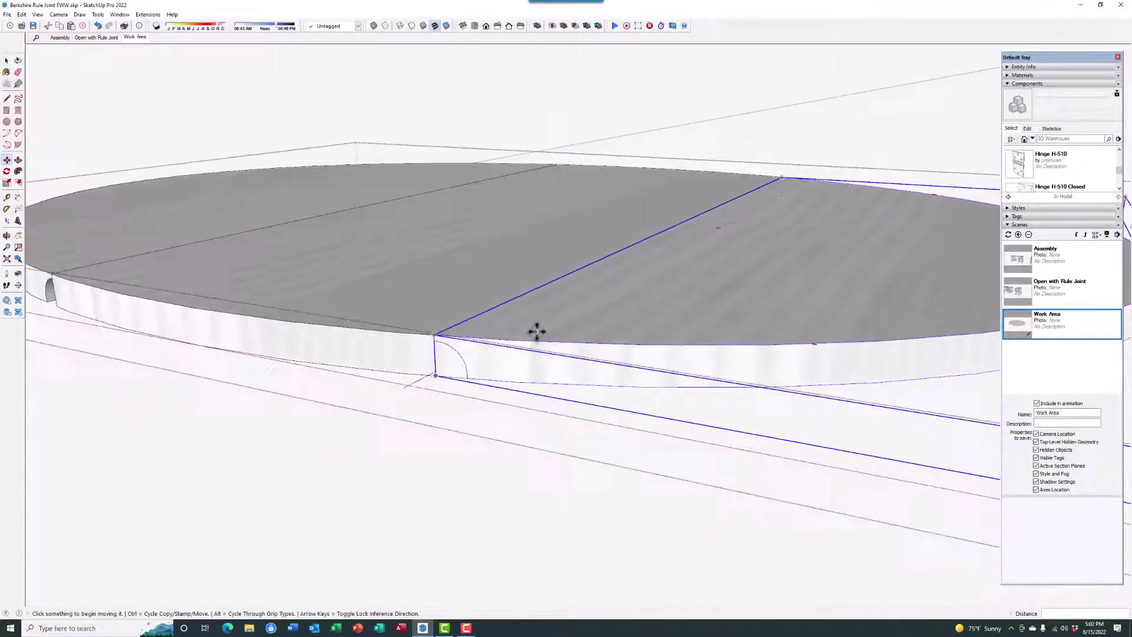
pyautogui.scroll(-2, 536, 332)
pyautogui.moveTo(591, 333)
pyautogui.mouseDown(button='middle')
pyautogui.moveTo(630, 278)
pyautogui.moveTo(582, 299)
pyautogui.moveTo(574, 337)
pyautogui.mouseUp(button='middle')
pyautogui.scroll(1, 478, 349)
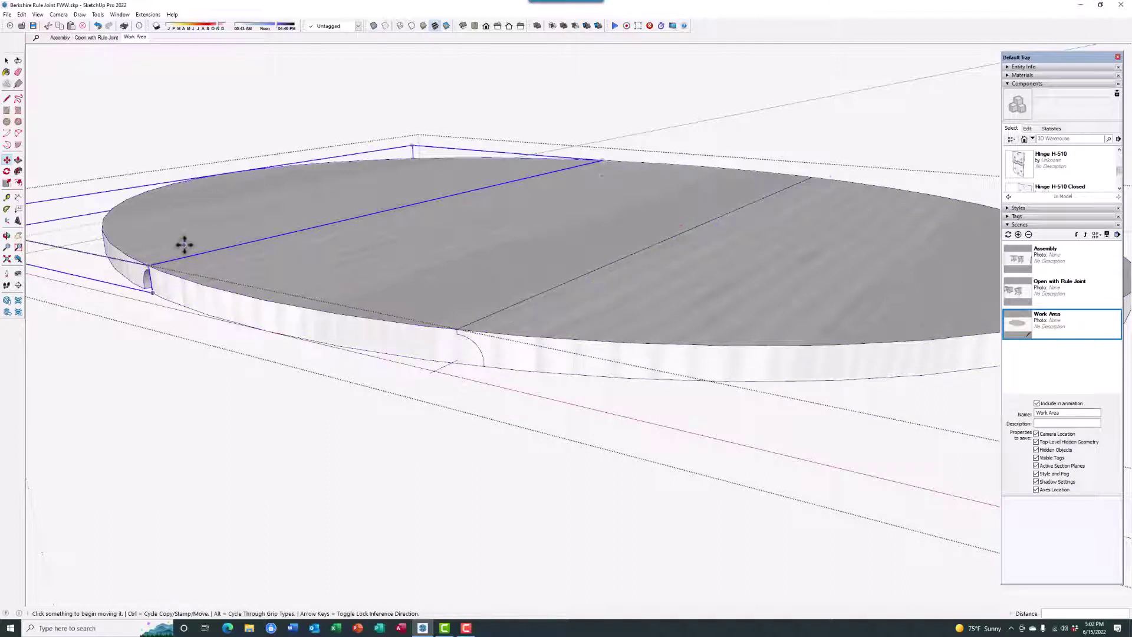
# Step: Rotate the drop leaf downward about 83.3° around the end of the hinge pivot line and close the tabletop component
pyautogui.click(7, 61)
pyautogui.click(692, 305)
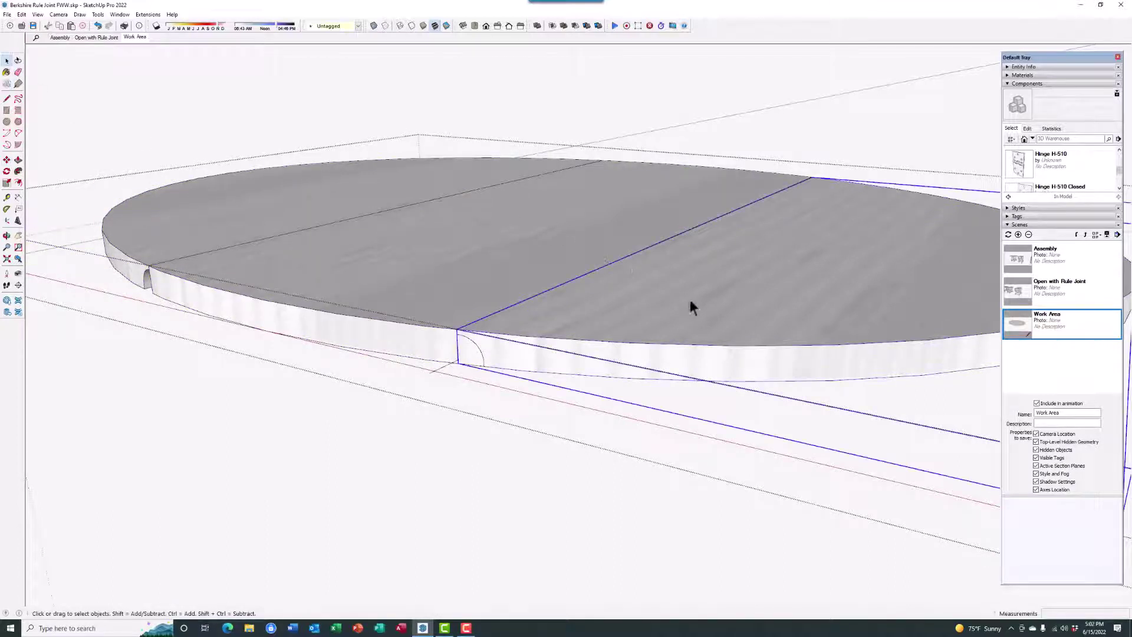
pyautogui.click(6, 172)
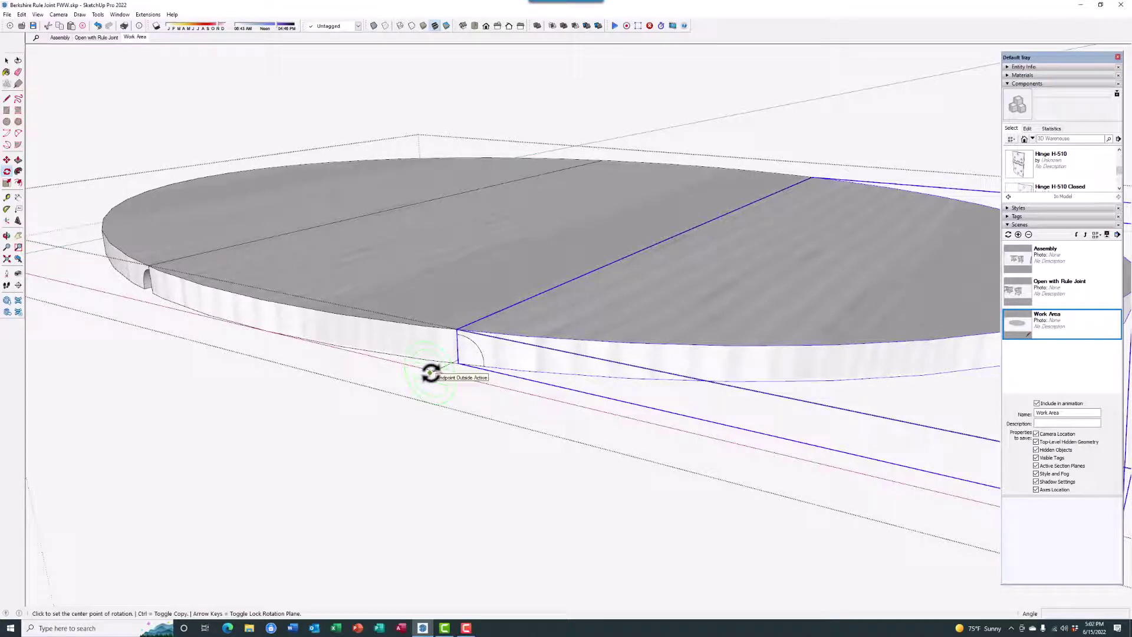
pyautogui.click(431, 372)
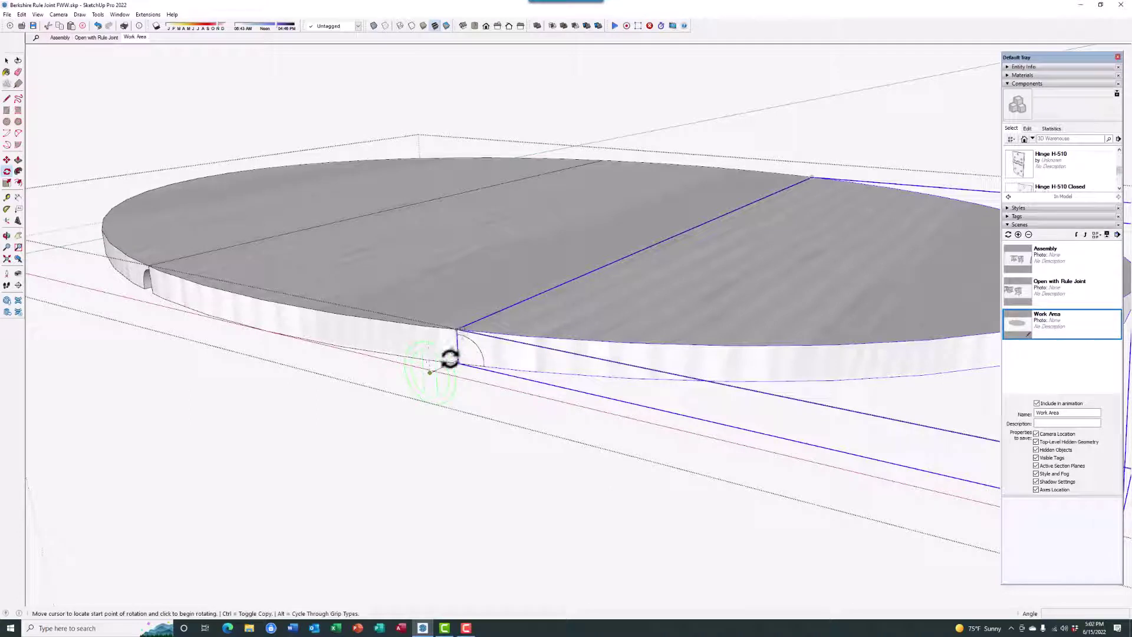
pyautogui.scroll(-3, 381, 332)
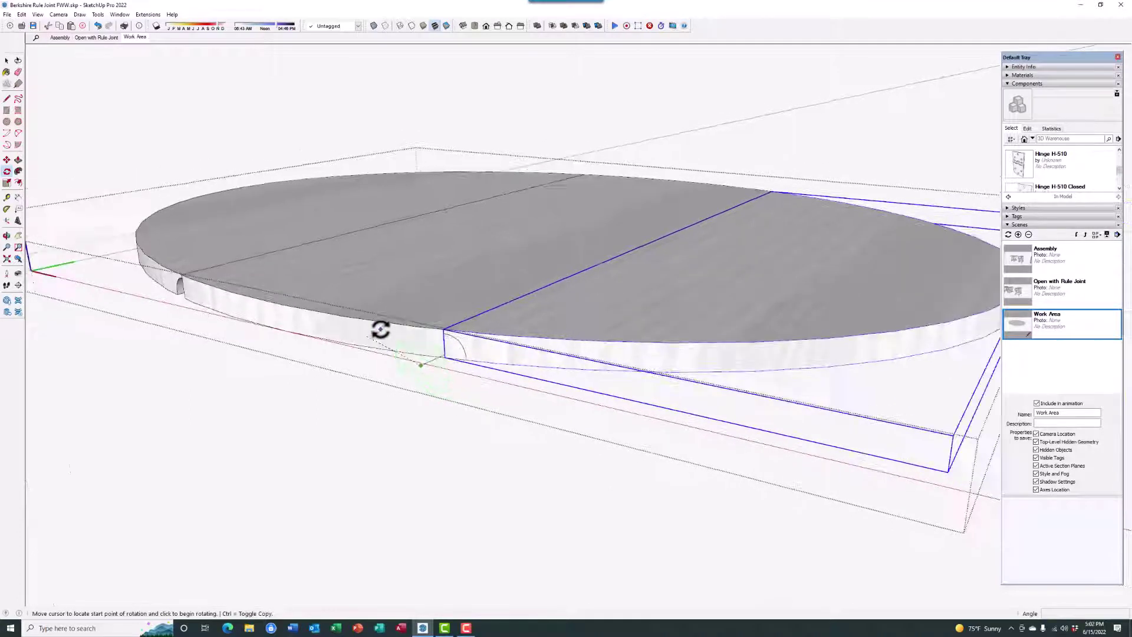
pyautogui.moveTo(381, 332); pyautogui.dragTo(425, 331, button='middle')
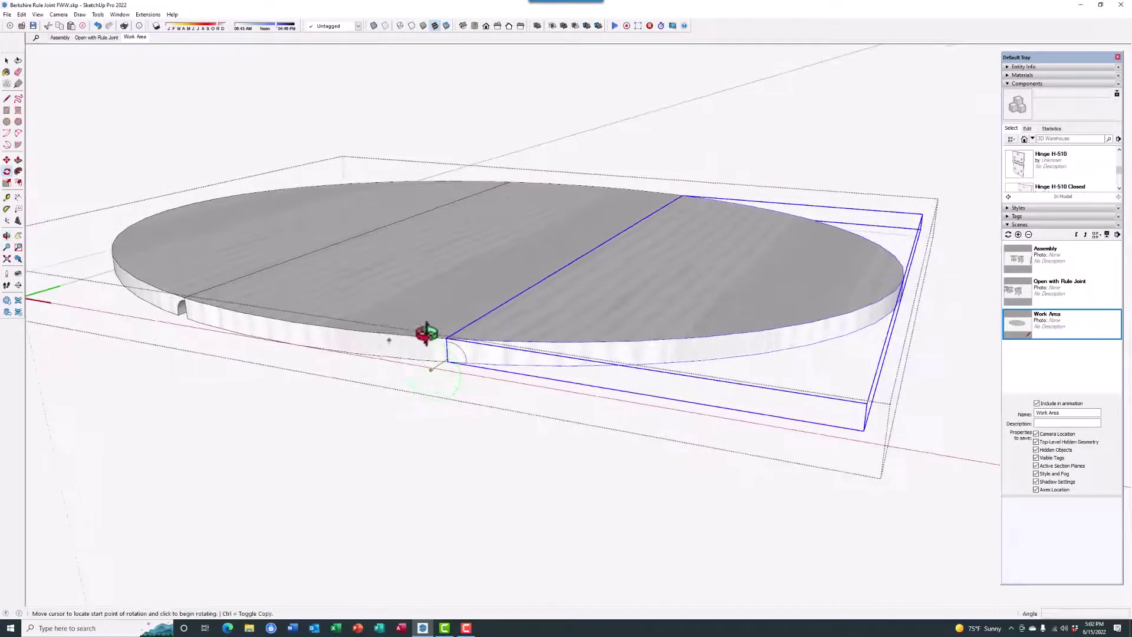
pyautogui.click(805, 321)
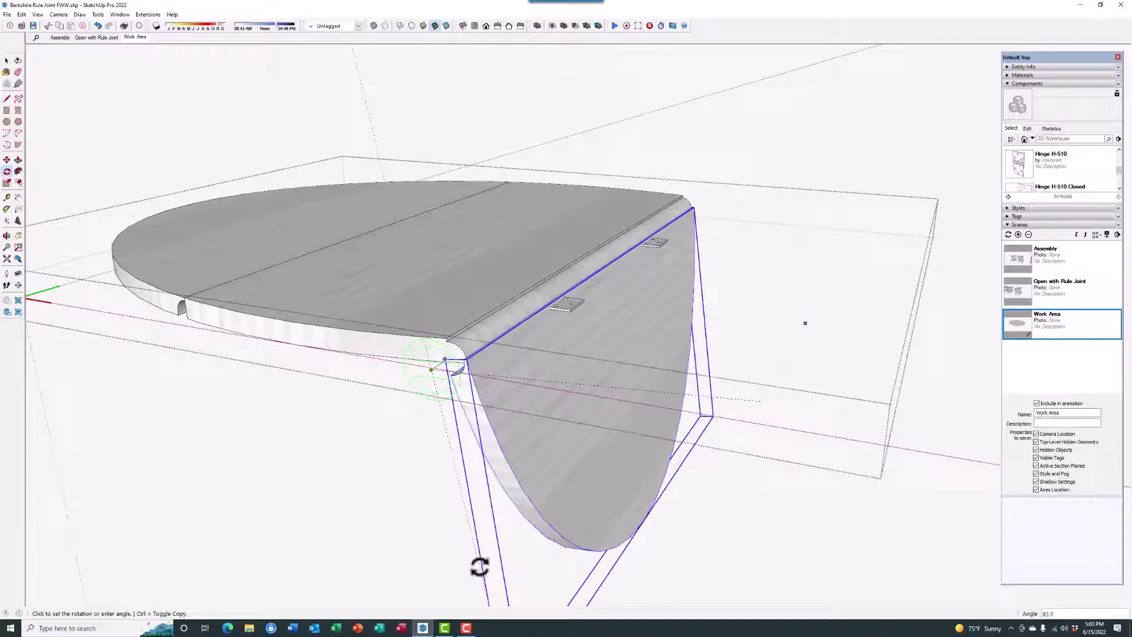
pyautogui.click(476, 568)
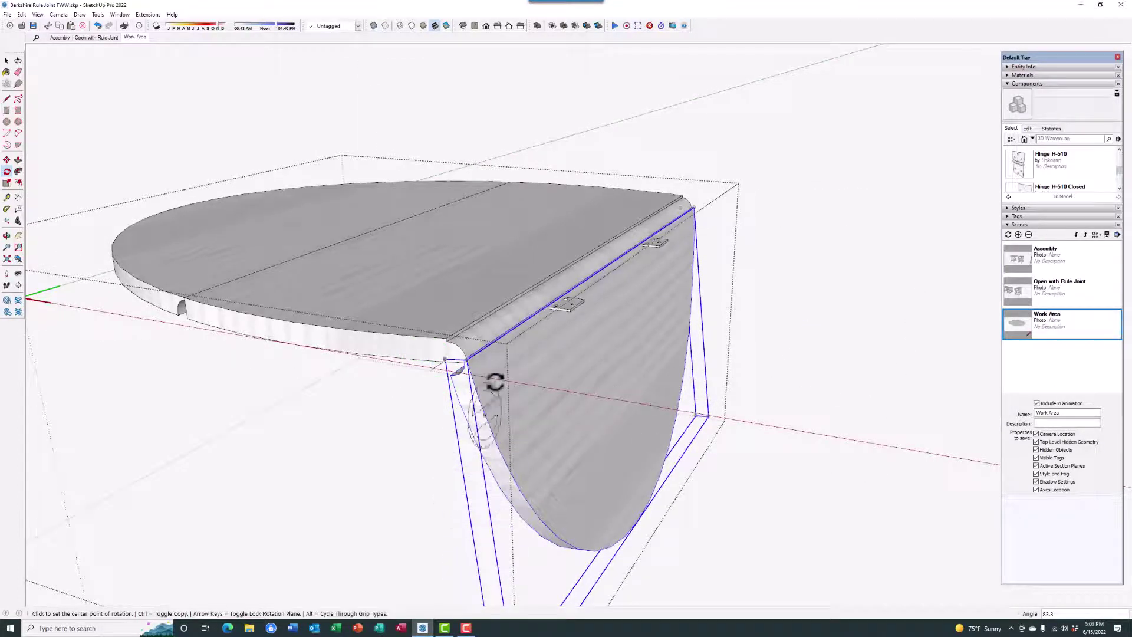
pyautogui.rightClick(549, 94)
pyautogui.click(580, 100)
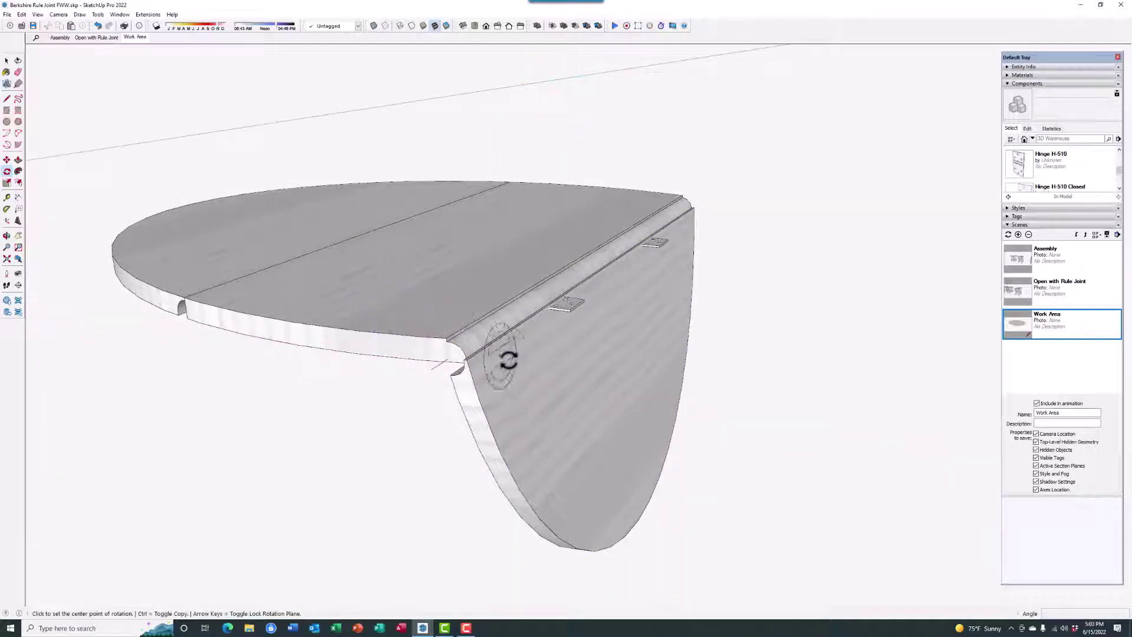
pyautogui.moveTo(519, 361); pyautogui.dragTo(535, 337, button='middle')
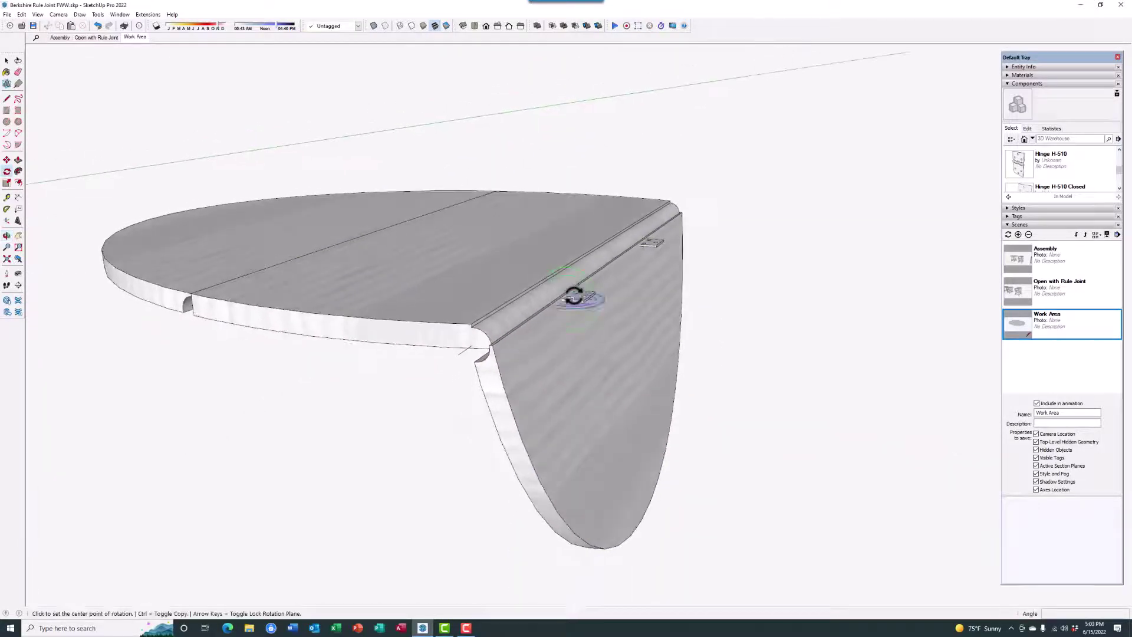